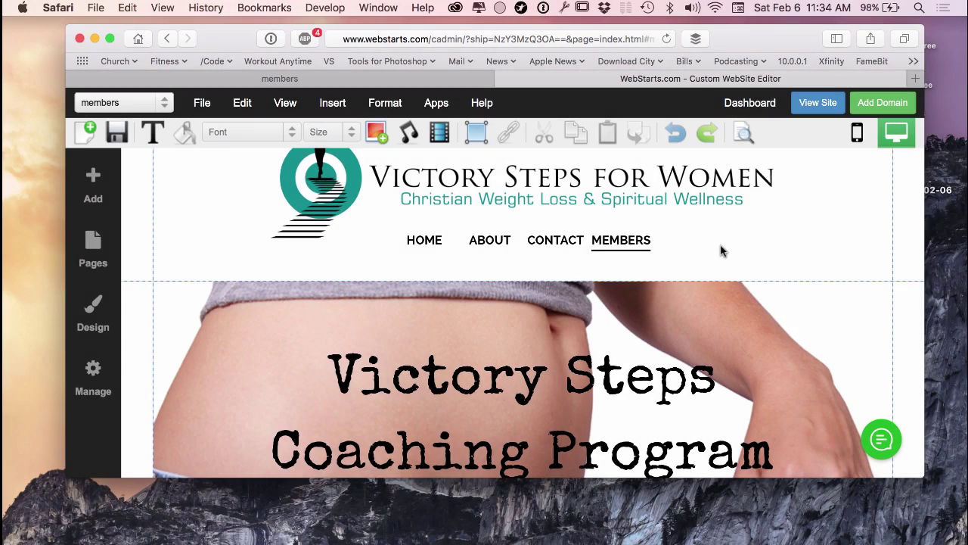
Step: Scroll down and back up the members page to review its header, banner and documents
{"action": "scroll", "coordinate": [720, 257], "scroll_direction": "down", "scroll_amount": 1}
{"action": "scroll", "coordinate": [720, 257], "scroll_direction": "down", "scroll_amount": 4}
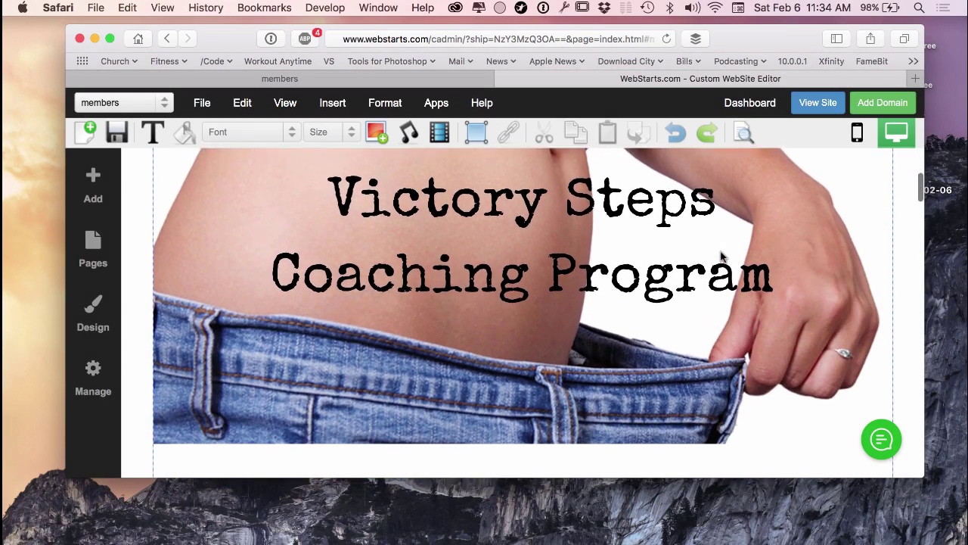
{"action": "scroll", "coordinate": [720, 257], "scroll_direction": "down", "scroll_amount": 6}
{"action": "scroll", "coordinate": [720, 257], "scroll_direction": "down", "scroll_amount": 3}
{"action": "scroll", "coordinate": [720, 258], "scroll_direction": "down", "scroll_amount": 1}
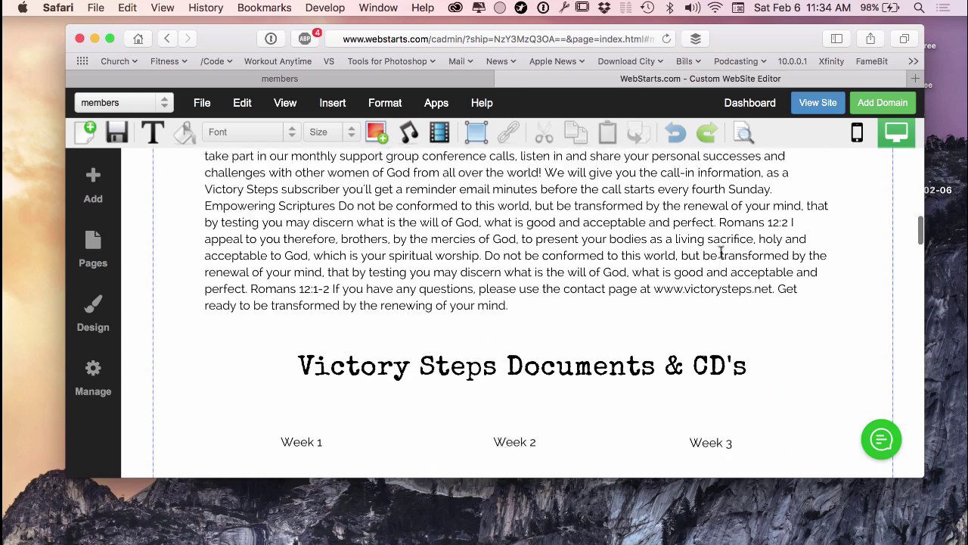
{"action": "scroll", "coordinate": [720, 258], "scroll_direction": "up", "scroll_amount": 8}
{"action": "scroll", "coordinate": [720, 257], "scroll_direction": "up", "scroll_amount": 1}
{"action": "scroll", "coordinate": [720, 257], "scroll_direction": "up", "scroll_amount": 3}
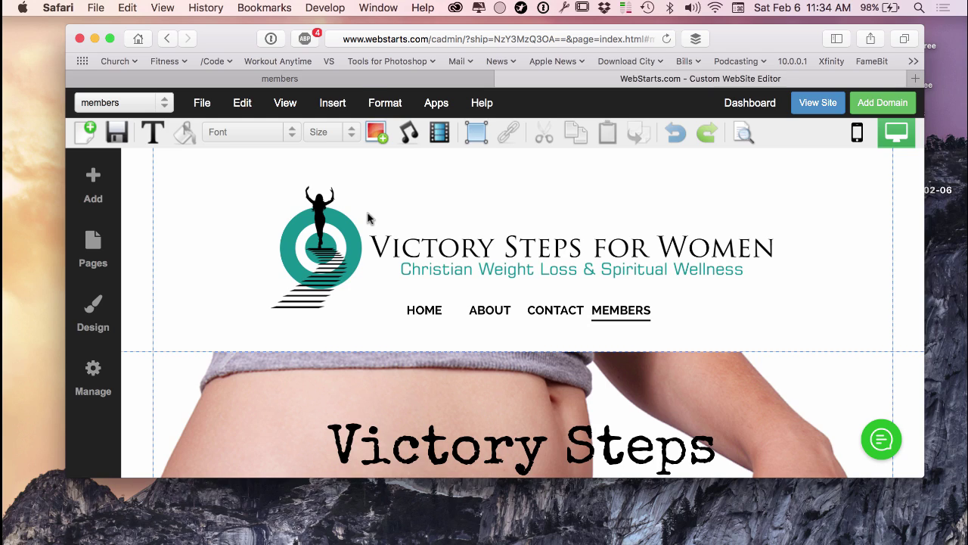
{"action": "left_click", "coordinate": [353, 79]}
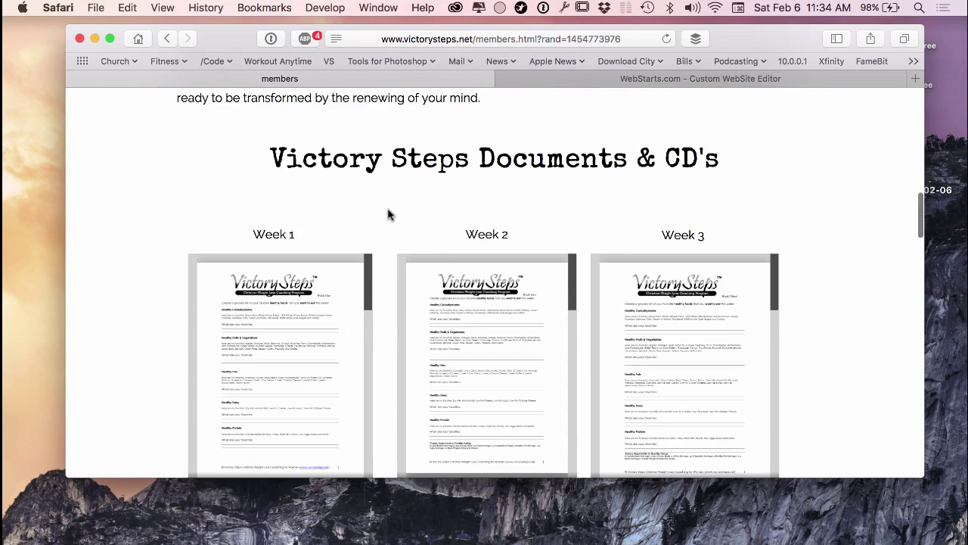
{"action": "scroll", "coordinate": [387, 214], "scroll_direction": "up", "scroll_amount": 8}
{"action": "scroll", "coordinate": [387, 214], "scroll_direction": "up", "scroll_amount": 2}
{"action": "scroll", "coordinate": [387, 214], "scroll_direction": "down", "scroll_amount": 2}
{"action": "scroll", "coordinate": [389, 215], "scroll_direction": "down", "scroll_amount": 2}
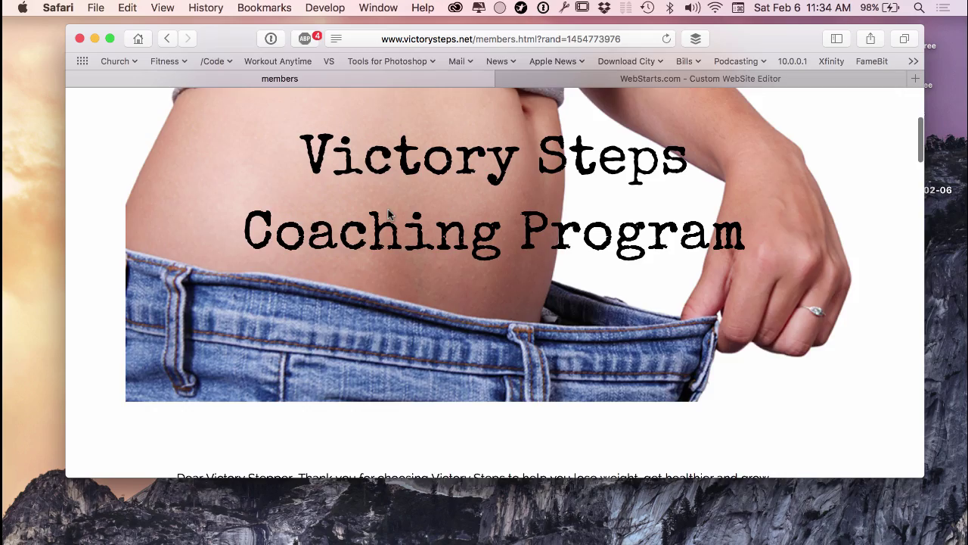
{"action": "scroll", "coordinate": [389, 216], "scroll_direction": "up", "scroll_amount": 2}
{"action": "scroll", "coordinate": [389, 210], "scroll_direction": "up", "scroll_amount": 2}
{"action": "scroll", "coordinate": [593, 248], "scroll_direction": "down", "scroll_amount": 3}
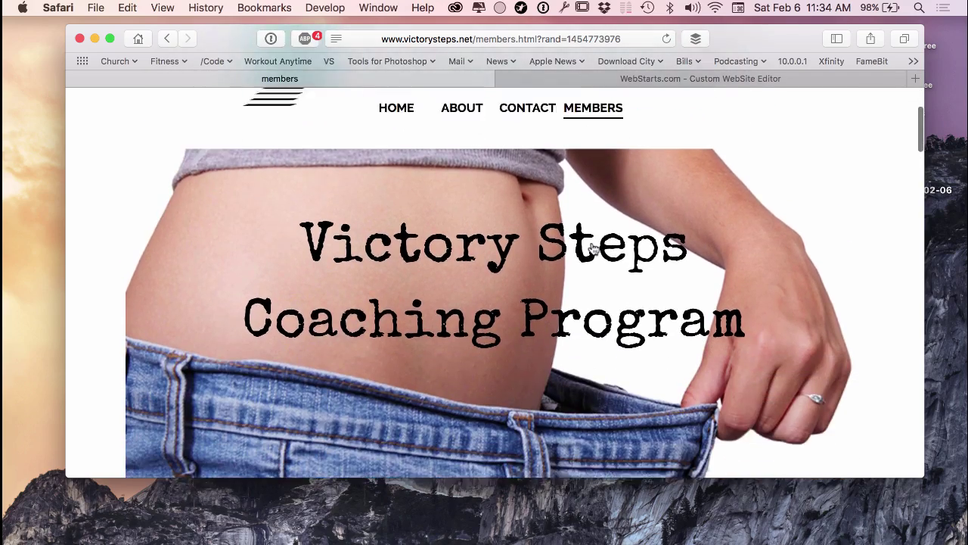
{"action": "scroll", "coordinate": [594, 248], "scroll_direction": "down", "scroll_amount": 2}
{"action": "scroll", "coordinate": [593, 249], "scroll_direction": "down", "scroll_amount": 5}
{"action": "scroll", "coordinate": [593, 248], "scroll_direction": "down", "scroll_amount": 4}
{"action": "scroll", "coordinate": [594, 249], "scroll_direction": "down", "scroll_amount": 3}
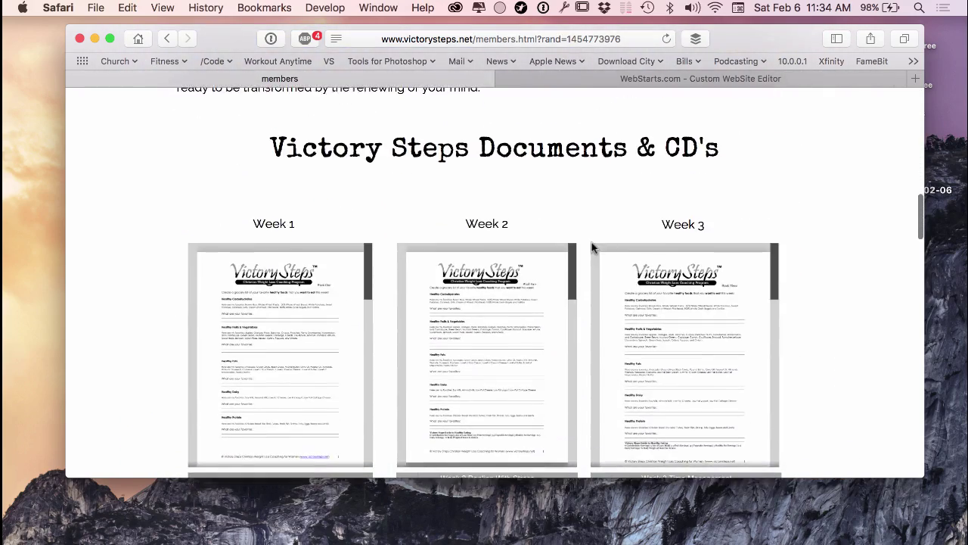
{"action": "scroll", "coordinate": [544, 265], "scroll_direction": "down", "scroll_amount": 1}
{"action": "left_click", "coordinate": [546, 252]}
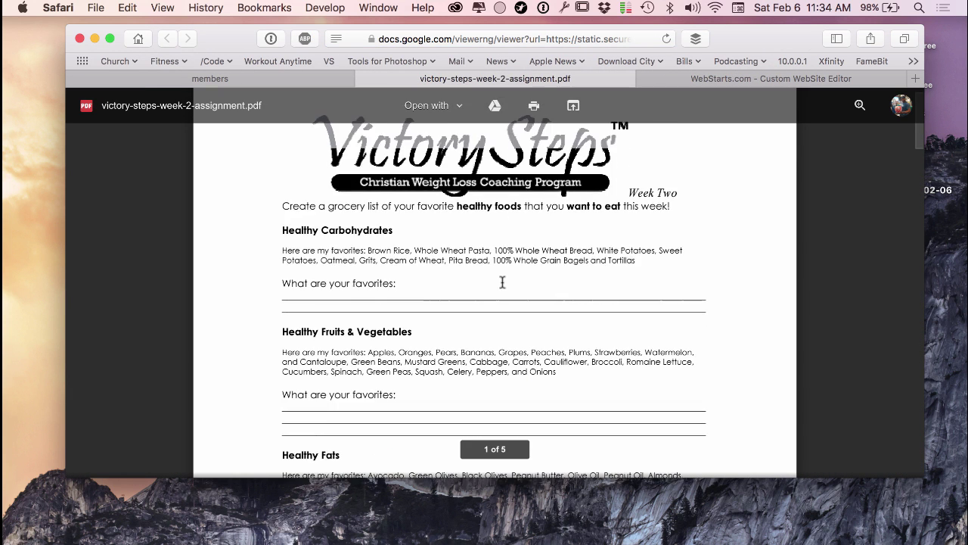
{"action": "scroll", "coordinate": [503, 282], "scroll_direction": "down", "scroll_amount": 4}
{"action": "left_click", "coordinate": [365, 79]}
{"action": "scroll", "coordinate": [356, 248], "scroll_direction": "down", "scroll_amount": 3}
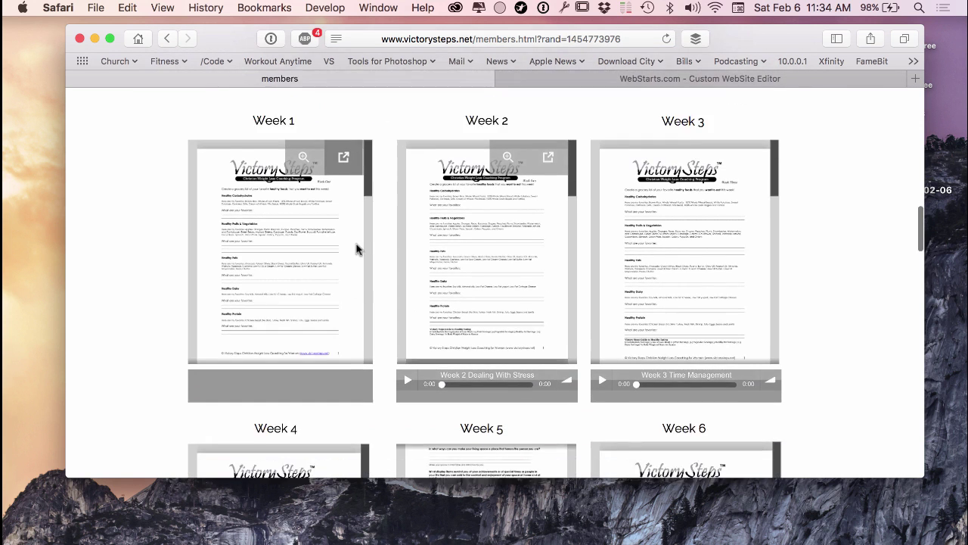
{"action": "scroll", "coordinate": [262, 300], "scroll_direction": "down", "scroll_amount": 2}
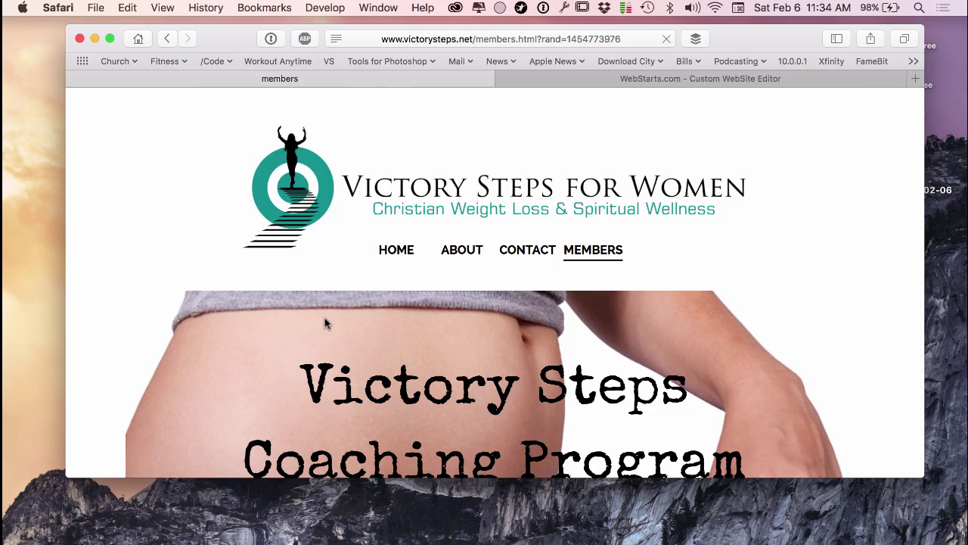
{"action": "scroll", "coordinate": [325, 323], "scroll_direction": "down", "scroll_amount": 5}
{"action": "scroll", "coordinate": [325, 323], "scroll_direction": "down", "scroll_amount": 3}
{"action": "scroll", "coordinate": [326, 323], "scroll_direction": "down", "scroll_amount": 3}
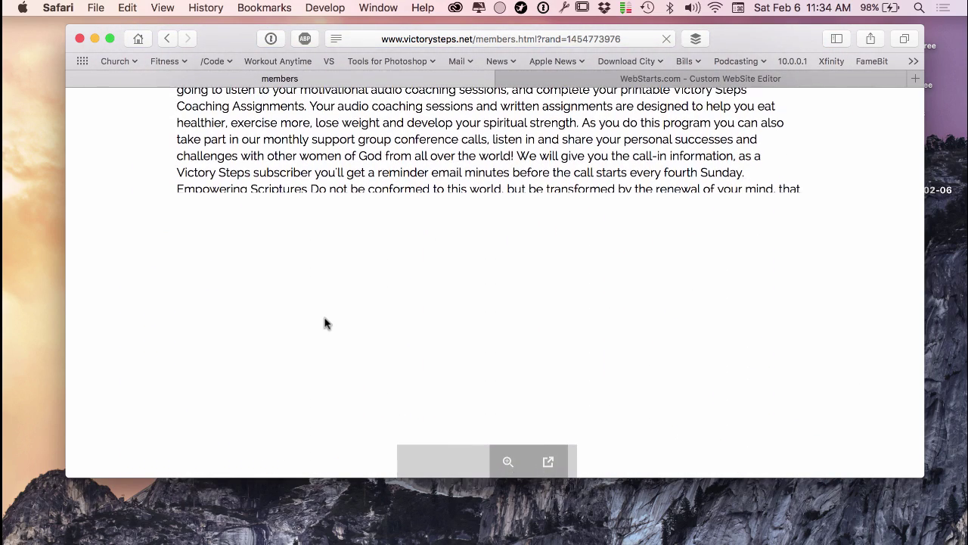
{"action": "scroll", "coordinate": [325, 323], "scroll_direction": "down", "scroll_amount": 3}
{"action": "scroll", "coordinate": [325, 323], "scroll_direction": "down", "scroll_amount": 4}
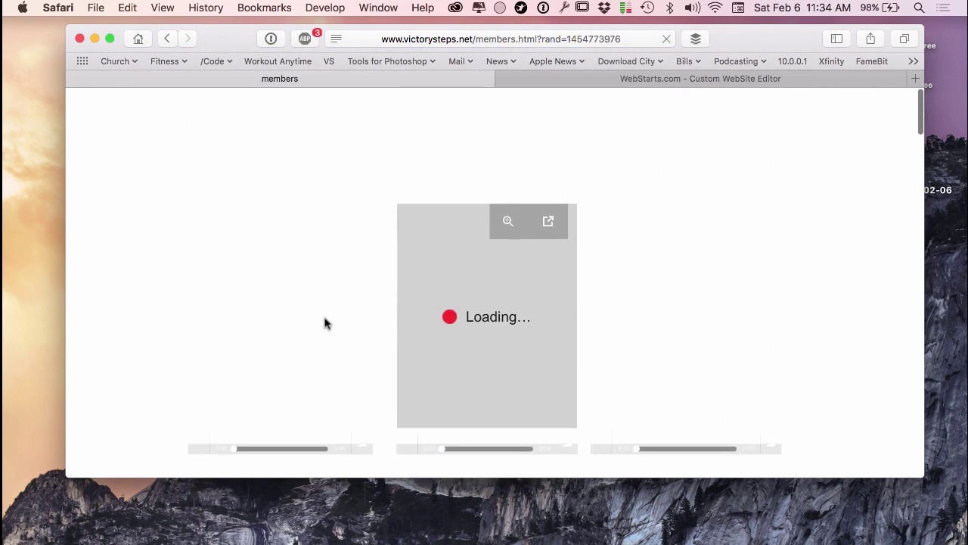
{"action": "scroll", "coordinate": [325, 323], "scroll_direction": "down", "scroll_amount": 3}
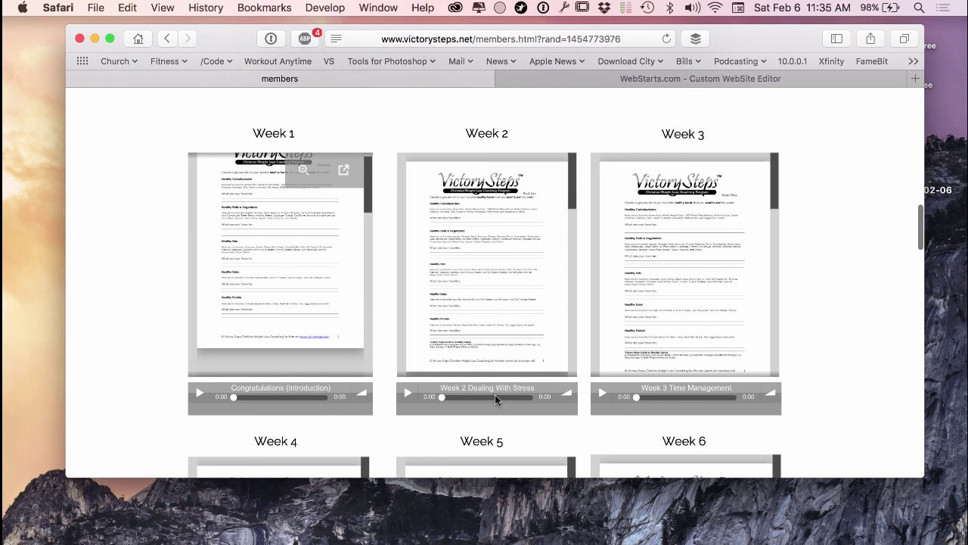
Step: Scroll to the Workouts section on the live page and play the squat demo video
{"action": "scroll", "coordinate": [520, 400], "scroll_direction": "down", "scroll_amount": 2}
{"action": "scroll", "coordinate": [530, 393], "scroll_direction": "down", "scroll_amount": 6}
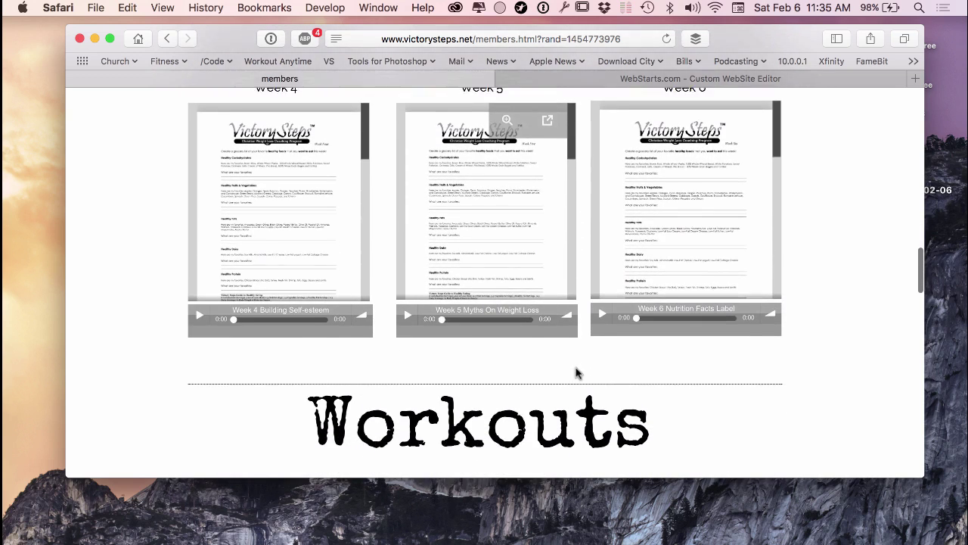
{"action": "scroll", "coordinate": [567, 378], "scroll_direction": "up", "scroll_amount": 6}
{"action": "scroll", "coordinate": [575, 372], "scroll_direction": "down", "scroll_amount": 6}
{"action": "scroll", "coordinate": [575, 372], "scroll_direction": "down", "scroll_amount": 3}
{"action": "scroll", "coordinate": [577, 371], "scroll_direction": "down", "scroll_amount": 3}
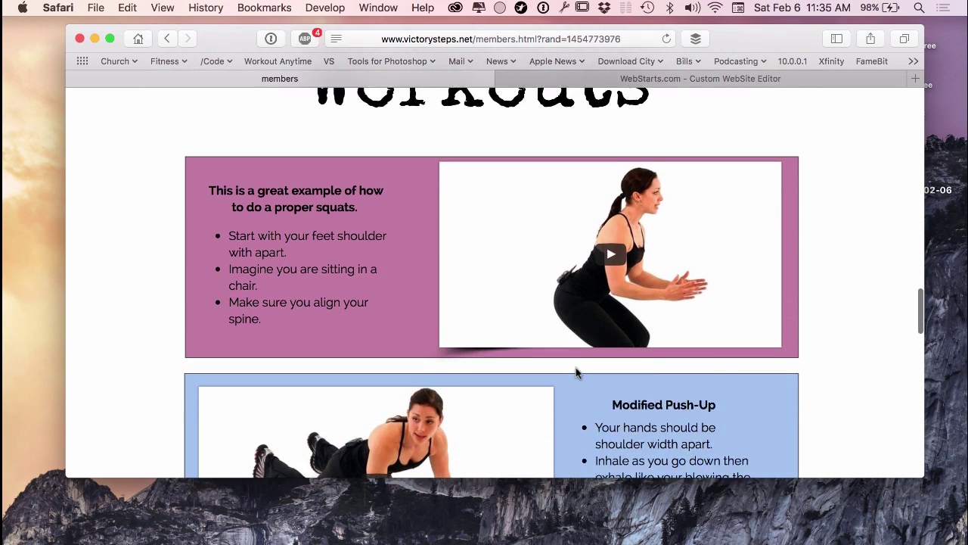
{"action": "scroll", "coordinate": [563, 249], "scroll_direction": "down", "scroll_amount": 1}
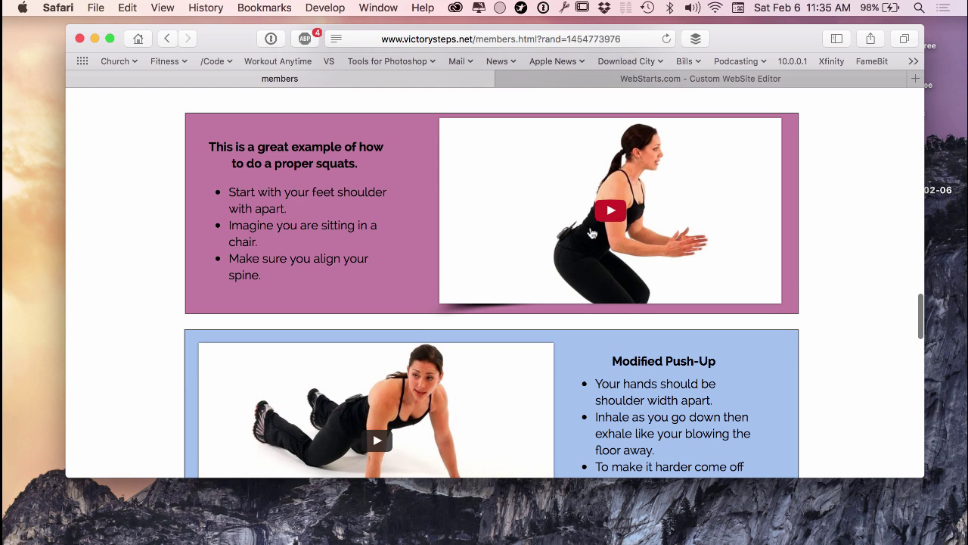
{"action": "left_click", "coordinate": [610, 212]}
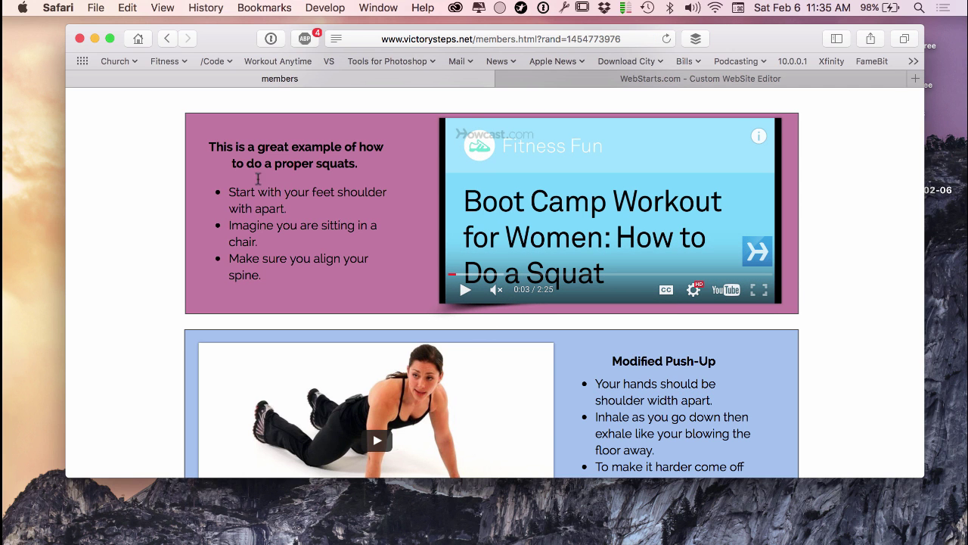
Step: Scroll to the bottom of the live page, past Food Journals to the terms-of-service footer
{"action": "scroll", "coordinate": [321, 185], "scroll_direction": "down", "scroll_amount": 5}
{"action": "scroll", "coordinate": [322, 190], "scroll_direction": "down", "scroll_amount": 3}
{"action": "scroll", "coordinate": [409, 170], "scroll_direction": "down", "scroll_amount": 2}
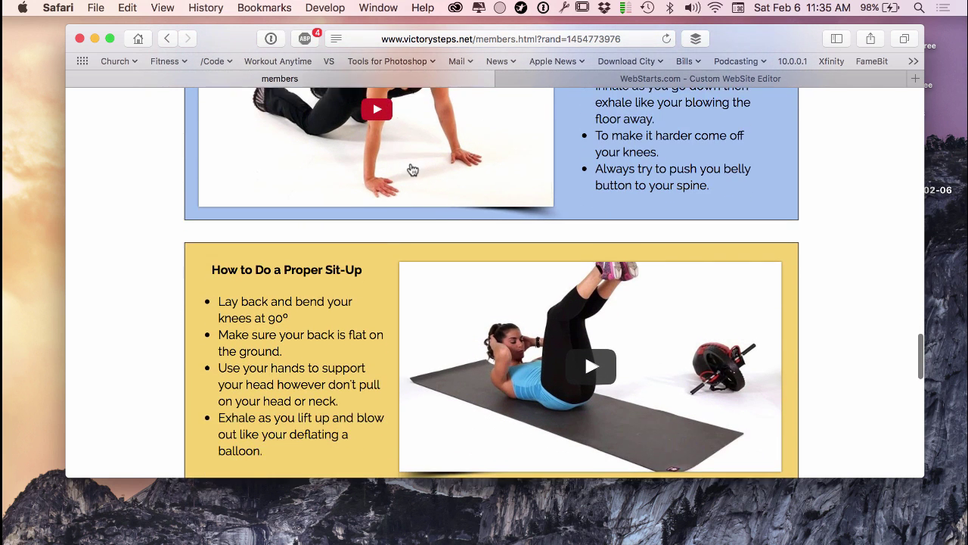
{"action": "scroll", "coordinate": [412, 169], "scroll_direction": "down", "scroll_amount": 1}
{"action": "scroll", "coordinate": [412, 169], "scroll_direction": "up", "scroll_amount": 3}
{"action": "scroll", "coordinate": [530, 174], "scroll_direction": "down", "scroll_amount": 10}
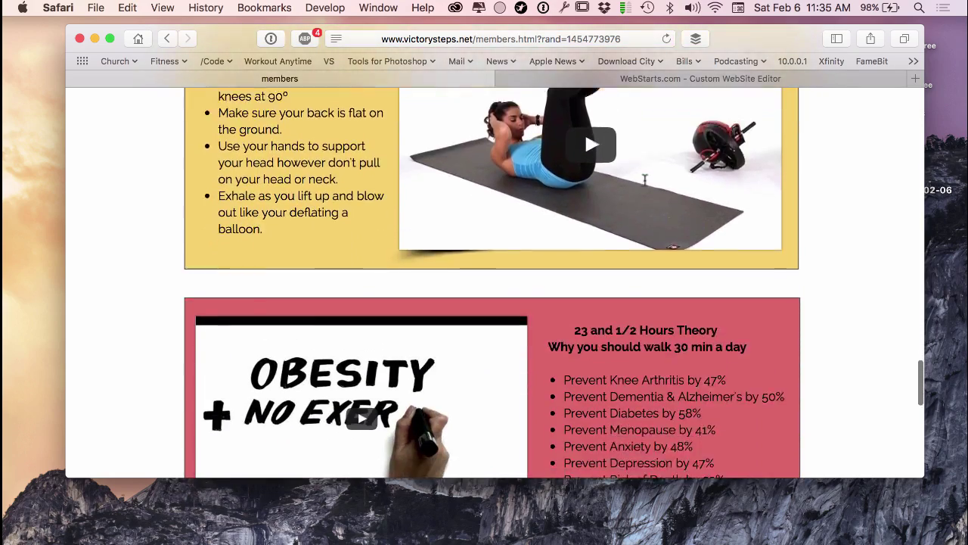
{"action": "scroll", "coordinate": [645, 180], "scroll_direction": "down", "scroll_amount": 2}
{"action": "scroll", "coordinate": [644, 179], "scroll_direction": "down", "scroll_amount": 2}
{"action": "scroll", "coordinate": [480, 202], "scroll_direction": "down", "scroll_amount": 2}
{"action": "scroll", "coordinate": [428, 199], "scroll_direction": "down", "scroll_amount": 4}
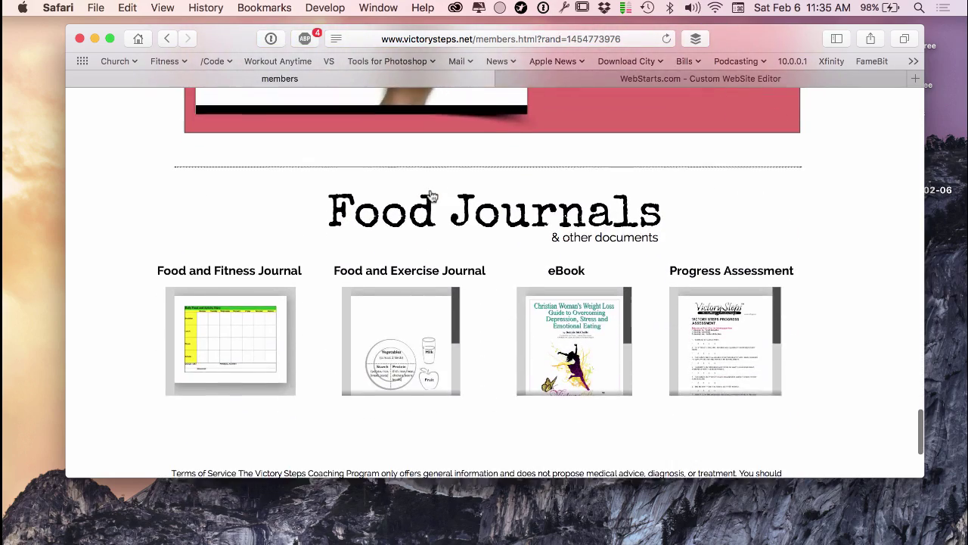
{"action": "scroll", "coordinate": [434, 191], "scroll_direction": "down", "scroll_amount": 2}
{"action": "scroll", "coordinate": [431, 204], "scroll_direction": "down", "scroll_amount": 1}
{"action": "scroll", "coordinate": [428, 227], "scroll_direction": "down", "scroll_amount": 3}
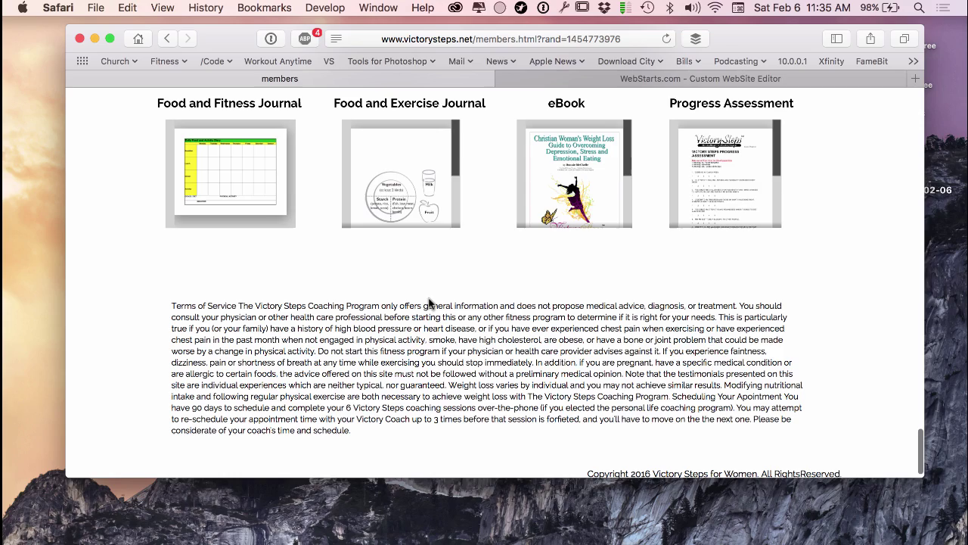
Step: Back in the editor, drag the Terms of Service text box to a new spot
{"action": "left_click", "coordinate": [539, 78]}
{"action": "scroll", "coordinate": [454, 257], "scroll_direction": "down", "scroll_amount": 3}
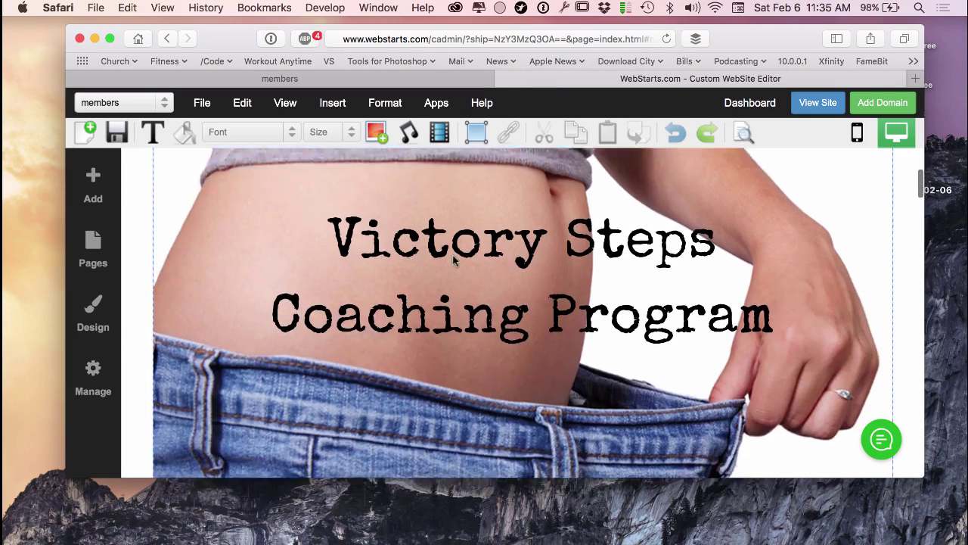
{"action": "scroll", "coordinate": [454, 260], "scroll_direction": "down", "scroll_amount": 3}
{"action": "scroll", "coordinate": [453, 260], "scroll_direction": "down", "scroll_amount": 3}
{"action": "scroll", "coordinate": [454, 260], "scroll_direction": "down", "scroll_amount": 4}
{"action": "scroll", "coordinate": [454, 260], "scroll_direction": "down", "scroll_amount": 2}
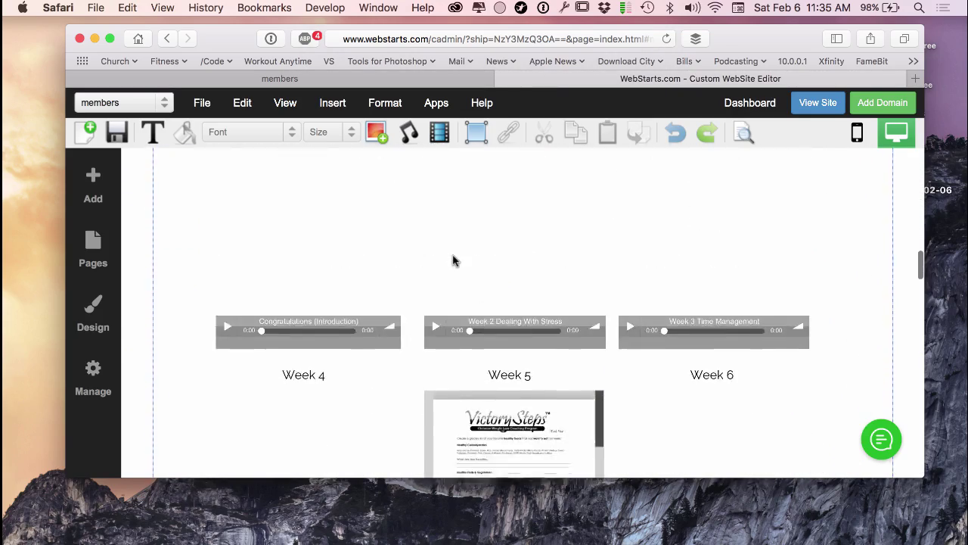
{"action": "scroll", "coordinate": [454, 261], "scroll_direction": "down", "scroll_amount": 3}
{"action": "scroll", "coordinate": [454, 261], "scroll_direction": "down", "scroll_amount": 5}
{"action": "scroll", "coordinate": [454, 260], "scroll_direction": "down", "scroll_amount": 5}
{"action": "scroll", "coordinate": [454, 260], "scroll_direction": "down", "scroll_amount": 5}
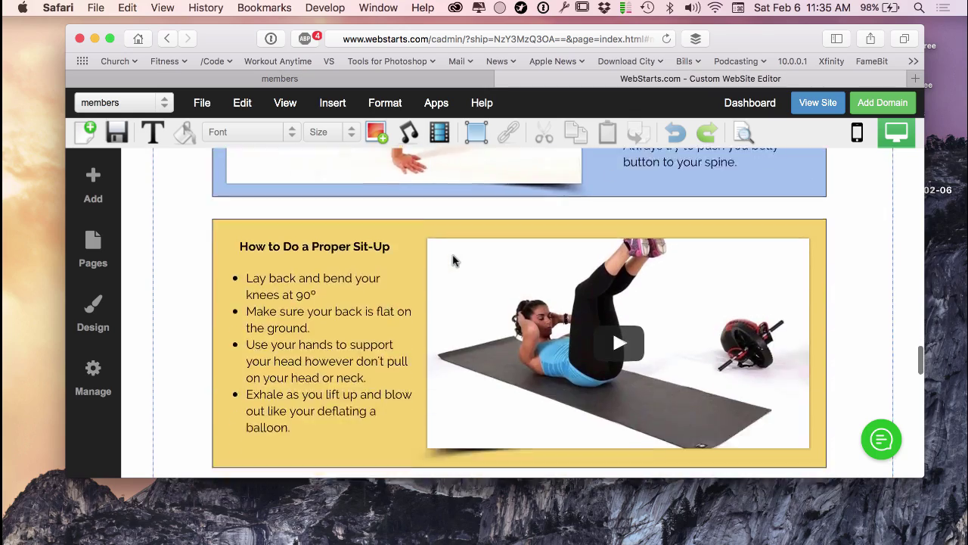
{"action": "scroll", "coordinate": [454, 260], "scroll_direction": "down", "scroll_amount": 5}
{"action": "scroll", "coordinate": [454, 260], "scroll_direction": "down", "scroll_amount": 5}
{"action": "scroll", "coordinate": [454, 260], "scroll_direction": "down", "scroll_amount": 4}
{"action": "scroll", "coordinate": [454, 260], "scroll_direction": "down", "scroll_amount": 3}
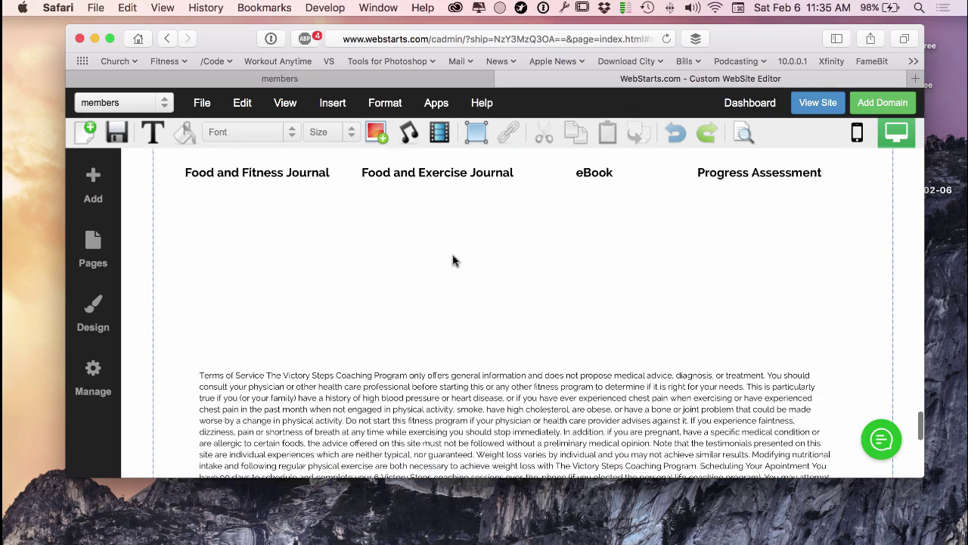
{"action": "scroll", "coordinate": [454, 260], "scroll_direction": "down", "scroll_amount": 1}
{"action": "scroll", "coordinate": [454, 260], "scroll_direction": "up", "scroll_amount": 2}
{"action": "scroll", "coordinate": [451, 259], "scroll_direction": "down", "scroll_amount": 2}
{"action": "scroll", "coordinate": [454, 257], "scroll_direction": "down", "scroll_amount": 2}
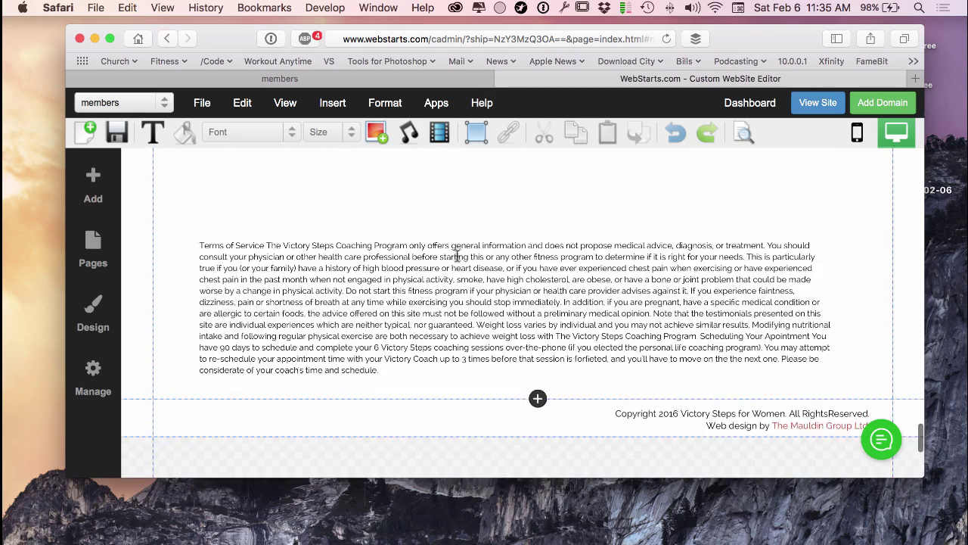
{"action": "left_click", "coordinate": [475, 301]}
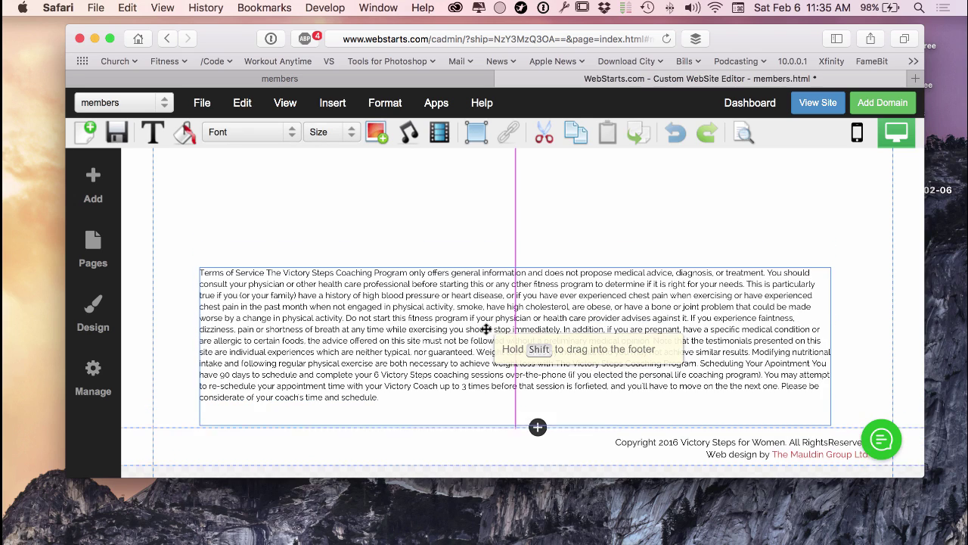
{"action": "left_click_drag", "start_coordinate": [487, 297], "coordinate": [486, 337]}
{"action": "left_click_drag", "start_coordinate": [482, 298], "coordinate": [486, 352]}
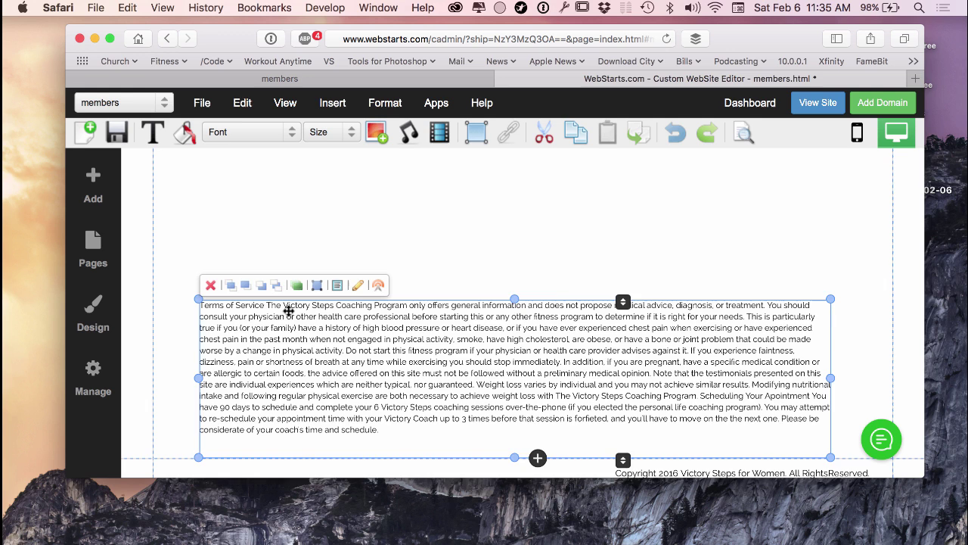
Step: Scroll up and select the Food Journals heading box
{"action": "scroll", "coordinate": [318, 311], "scroll_direction": "up", "scroll_amount": 5}
{"action": "scroll", "coordinate": [346, 311], "scroll_direction": "up", "scroll_amount": 10}
{"action": "scroll", "coordinate": [346, 310], "scroll_direction": "up", "scroll_amount": 3}
{"action": "scroll", "coordinate": [346, 314], "scroll_direction": "up", "scroll_amount": 2}
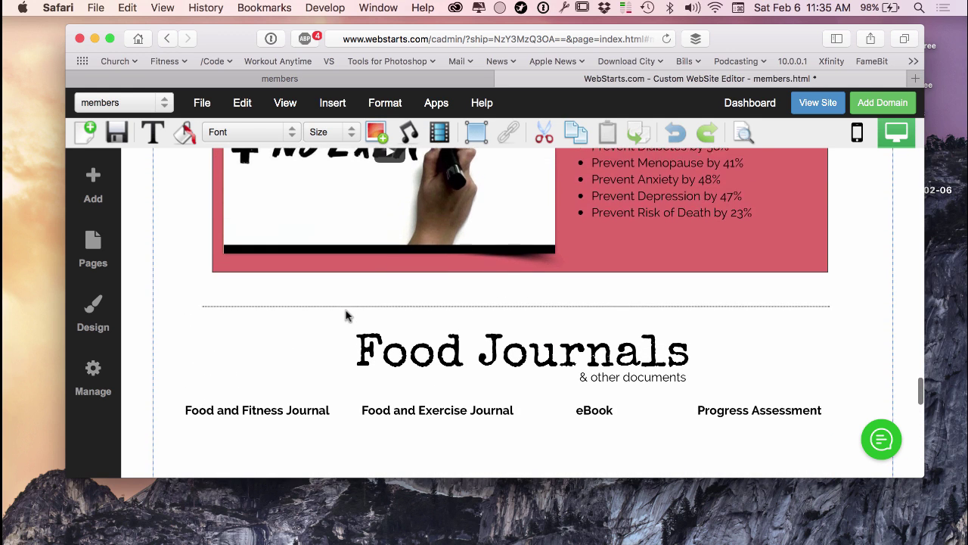
{"action": "left_click", "coordinate": [400, 346]}
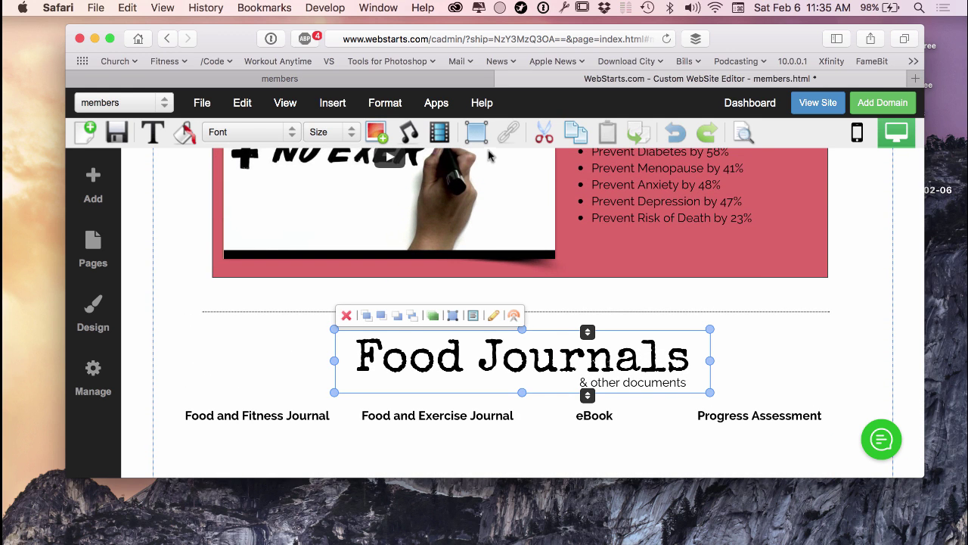
Step: Reload the editor, confirm leaving the page, and dismiss the loading error
{"action": "left_click", "coordinate": [665, 40]}
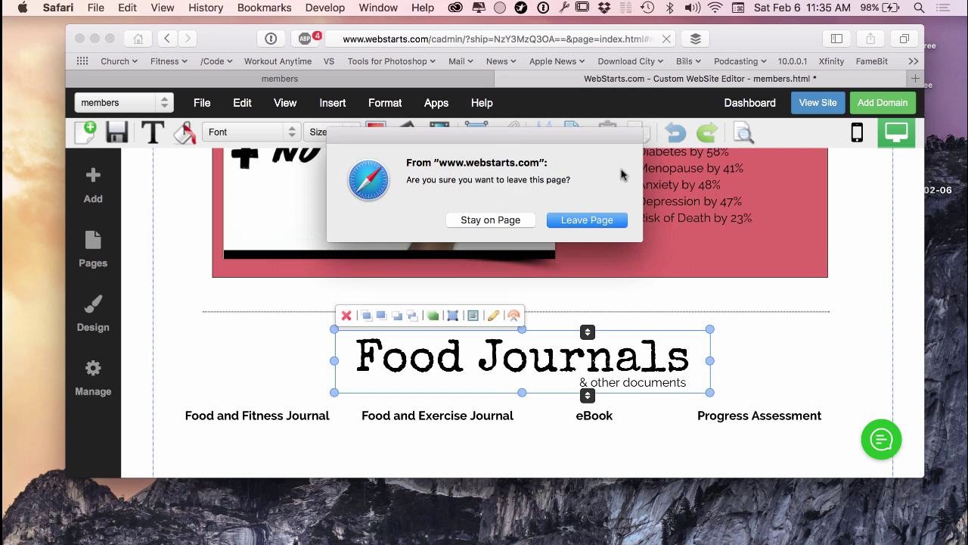
{"action": "left_click", "coordinate": [589, 221]}
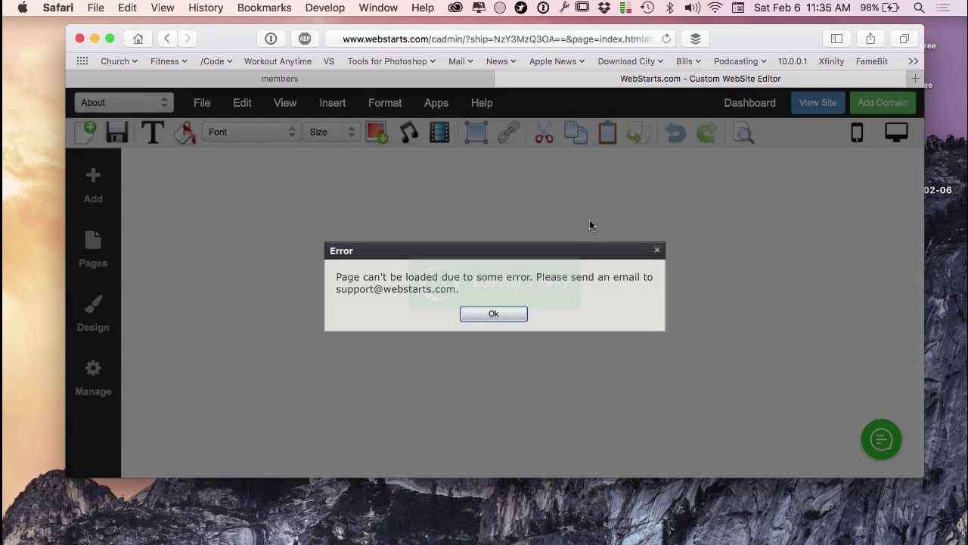
{"action": "left_click", "coordinate": [498, 316]}
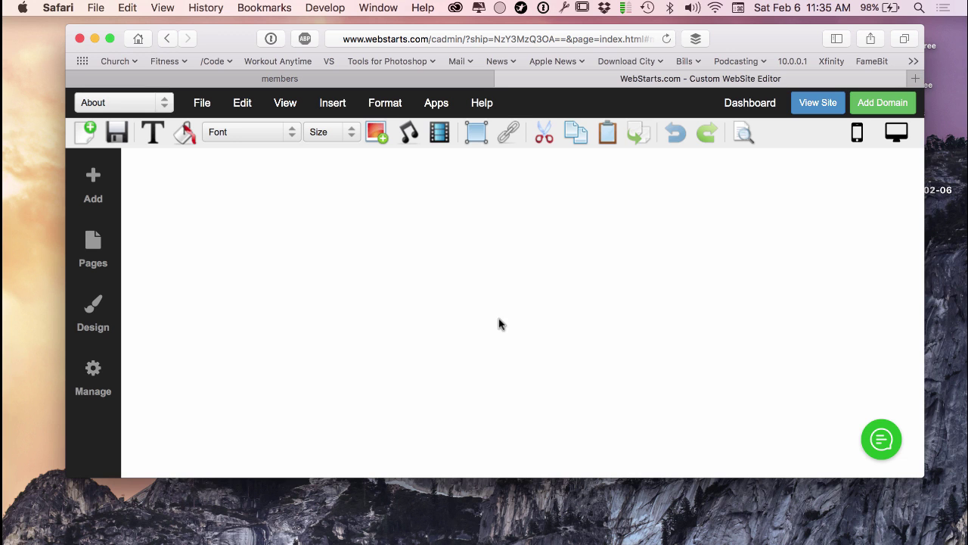
Step: Reopen the members page from the page list and scroll down to Food Journals
{"action": "left_click", "coordinate": [100, 103]}
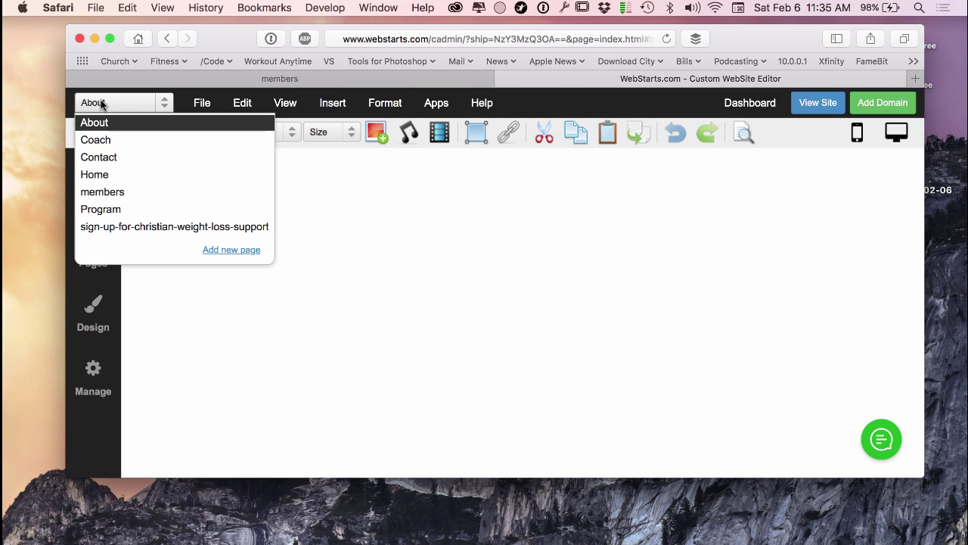
{"action": "left_click", "coordinate": [103, 192]}
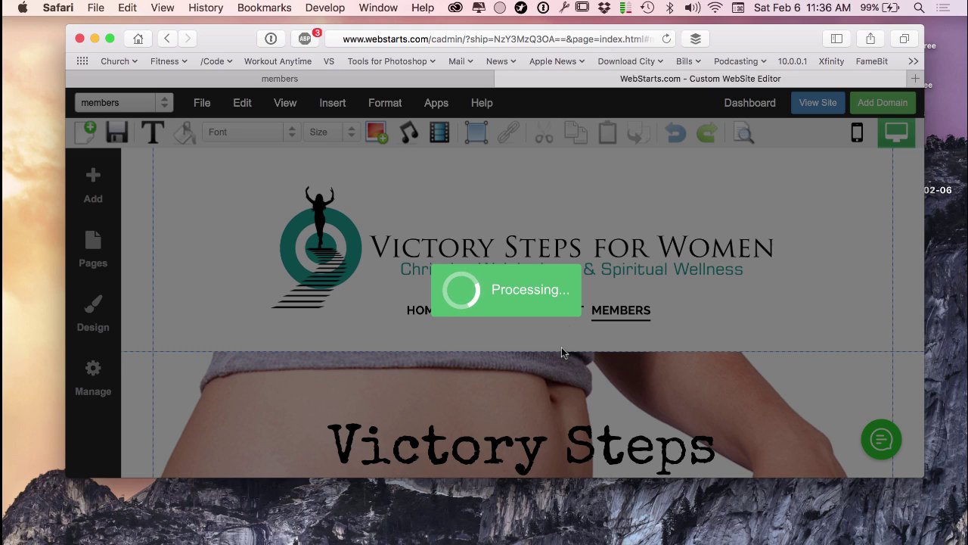
{"action": "scroll", "coordinate": [561, 350], "scroll_direction": "down", "scroll_amount": 5}
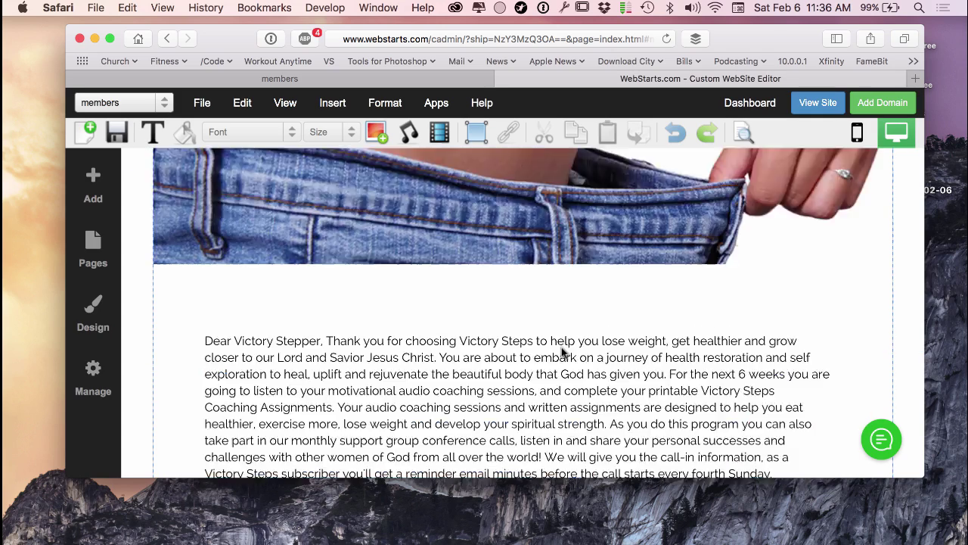
{"action": "scroll", "coordinate": [562, 349], "scroll_direction": "down", "scroll_amount": 3}
{"action": "scroll", "coordinate": [562, 350], "scroll_direction": "down", "scroll_amount": 3}
{"action": "scroll", "coordinate": [561, 349], "scroll_direction": "down", "scroll_amount": 2}
{"action": "scroll", "coordinate": [561, 349], "scroll_direction": "down", "scroll_amount": 5}
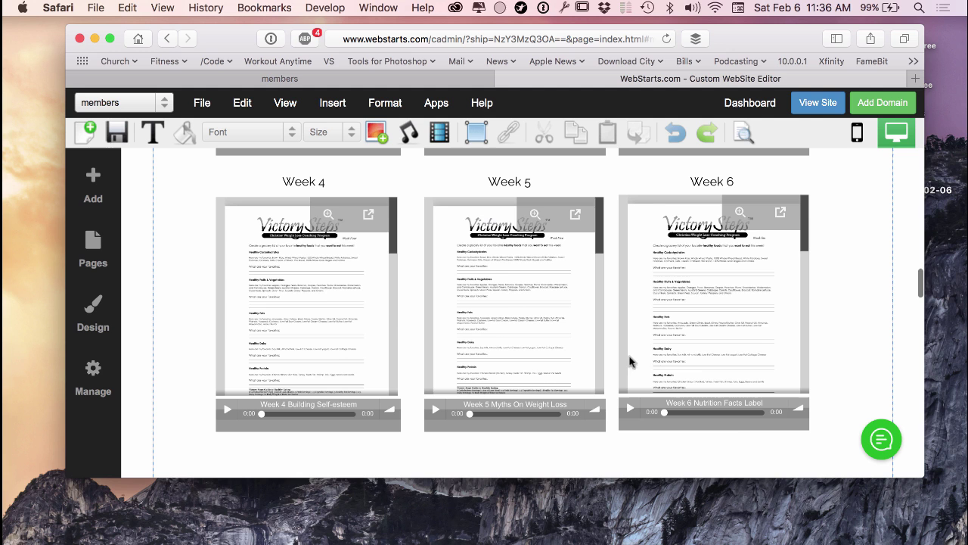
{"action": "scroll", "coordinate": [844, 371], "scroll_direction": "down", "scroll_amount": 5}
{"action": "scroll", "coordinate": [843, 370], "scroll_direction": "down", "scroll_amount": 3}
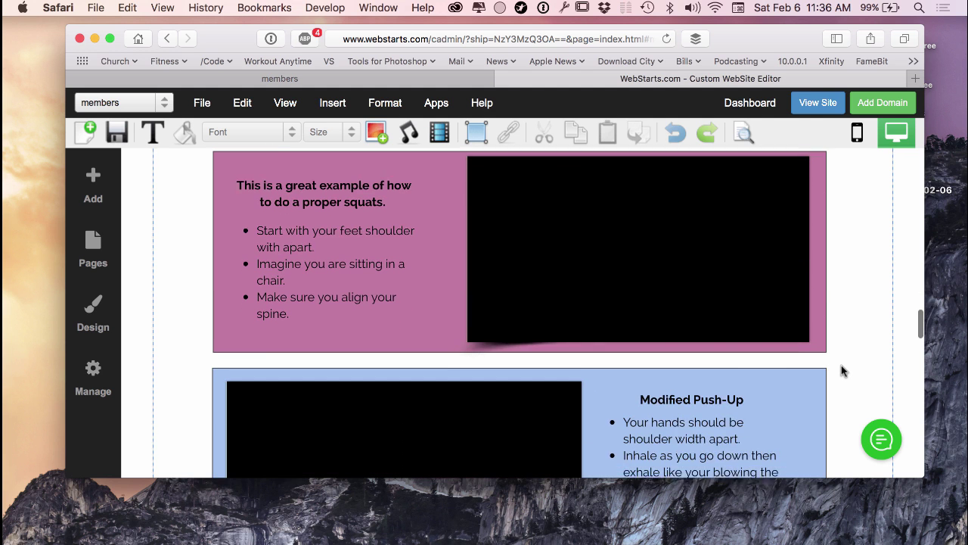
{"action": "scroll", "coordinate": [843, 371], "scroll_direction": "down", "scroll_amount": 3}
{"action": "scroll", "coordinate": [843, 371], "scroll_direction": "down", "scroll_amount": 5}
{"action": "scroll", "coordinate": [844, 370], "scroll_direction": "down", "scroll_amount": 3}
{"action": "scroll", "coordinate": [843, 371], "scroll_direction": "down", "scroll_amount": 2}
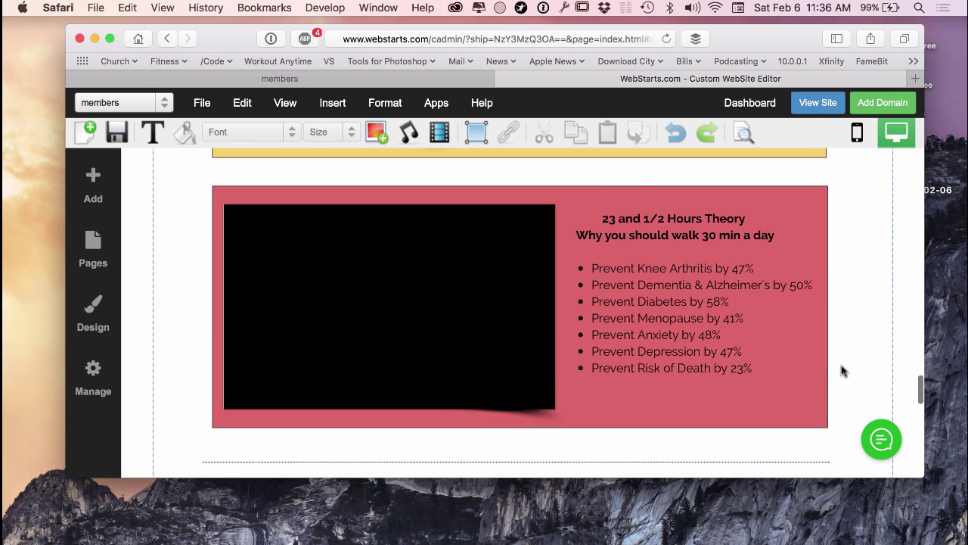
{"action": "scroll", "coordinate": [843, 371], "scroll_direction": "down", "scroll_amount": 1}
{"action": "scroll", "coordinate": [843, 370], "scroll_direction": "down", "scroll_amount": 5}
{"action": "scroll", "coordinate": [844, 371], "scroll_direction": "up", "scroll_amount": 2}
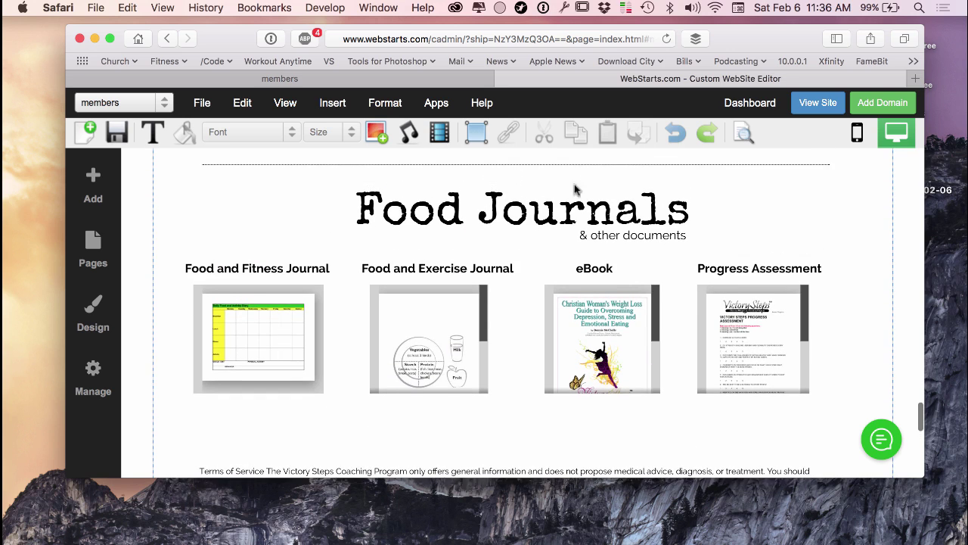
Step: Select the Food Journals title, subtitle, four headings, images and divider, then drag them lower
{"action": "scroll", "coordinate": [534, 175], "scroll_direction": "up", "scroll_amount": 1}
{"action": "left_click", "coordinate": [490, 235]}
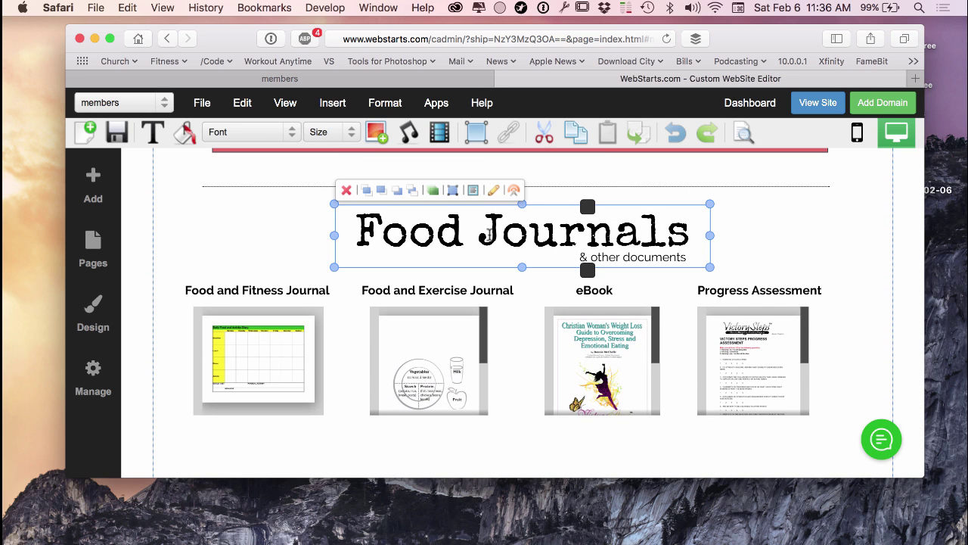
{"action": "left_click", "coordinate": [600, 252]}
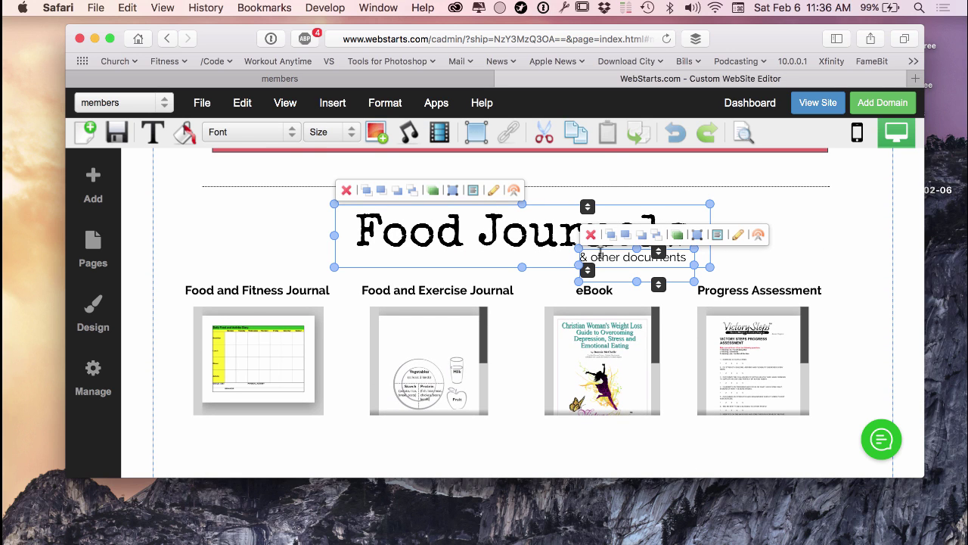
{"action": "left_click", "coordinate": [269, 284]}
{"action": "left_click", "coordinate": [405, 286]}
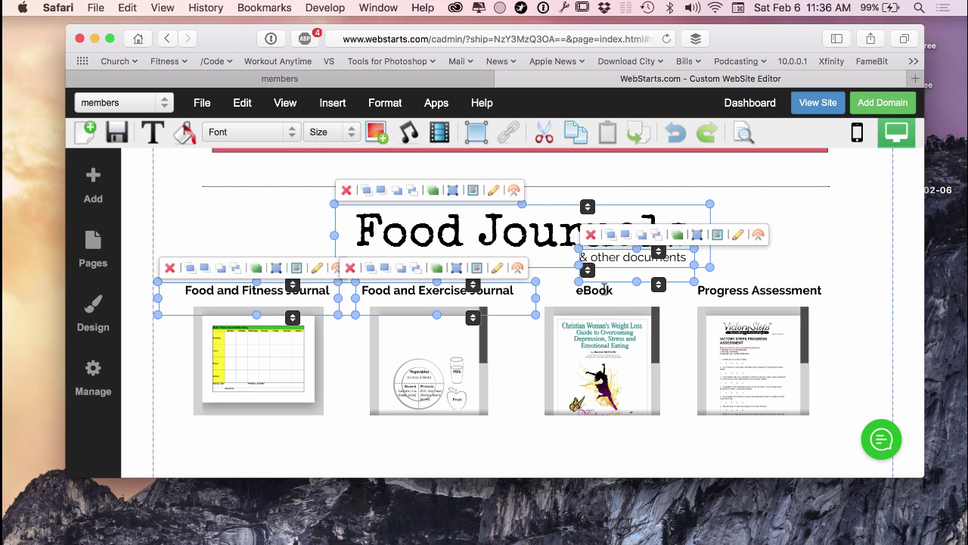
{"action": "left_click", "coordinate": [603, 287]}
{"action": "left_click", "coordinate": [730, 300]}
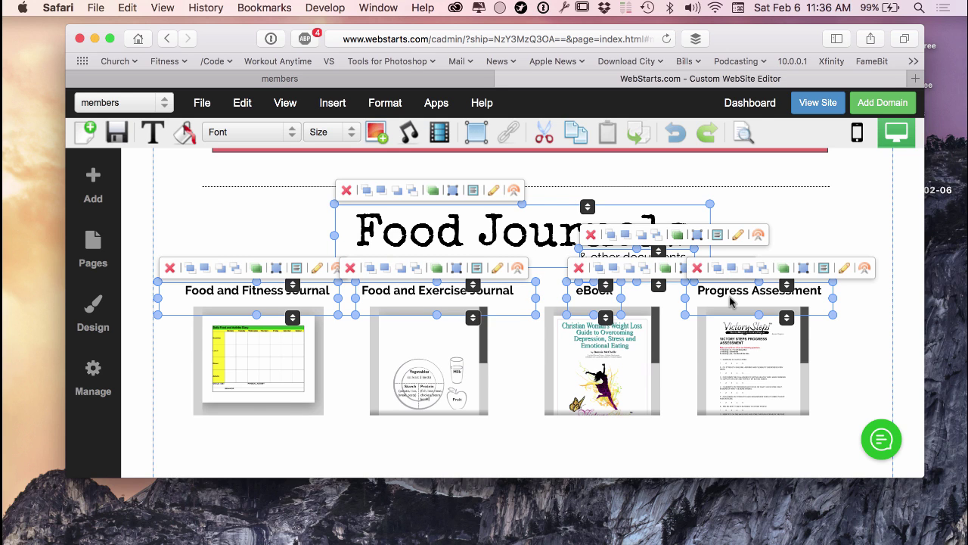
{"action": "left_click", "coordinate": [313, 349]}
{"action": "left_click", "coordinate": [415, 360]}
{"action": "left_click", "coordinate": [580, 362]}
{"action": "left_click", "coordinate": [744, 371]}
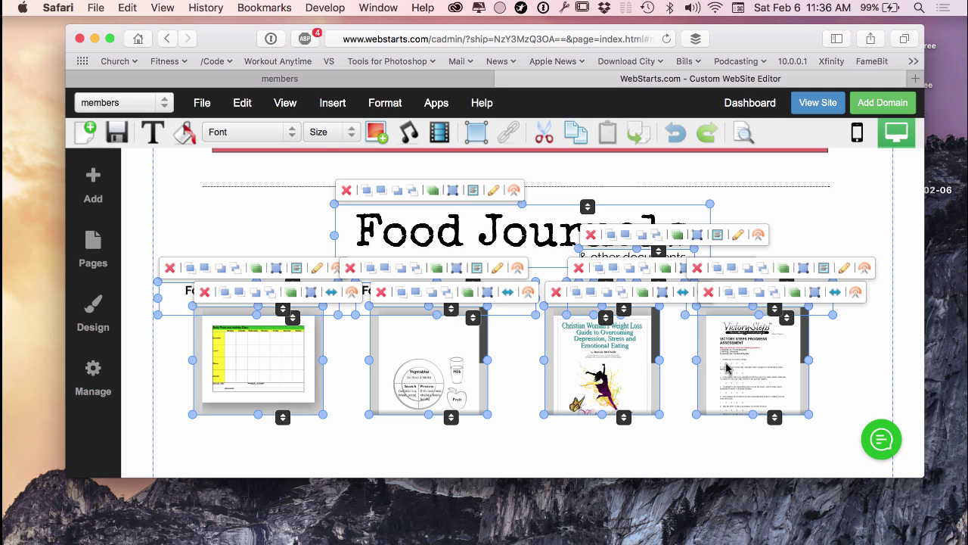
{"action": "left_click", "coordinate": [618, 187]}
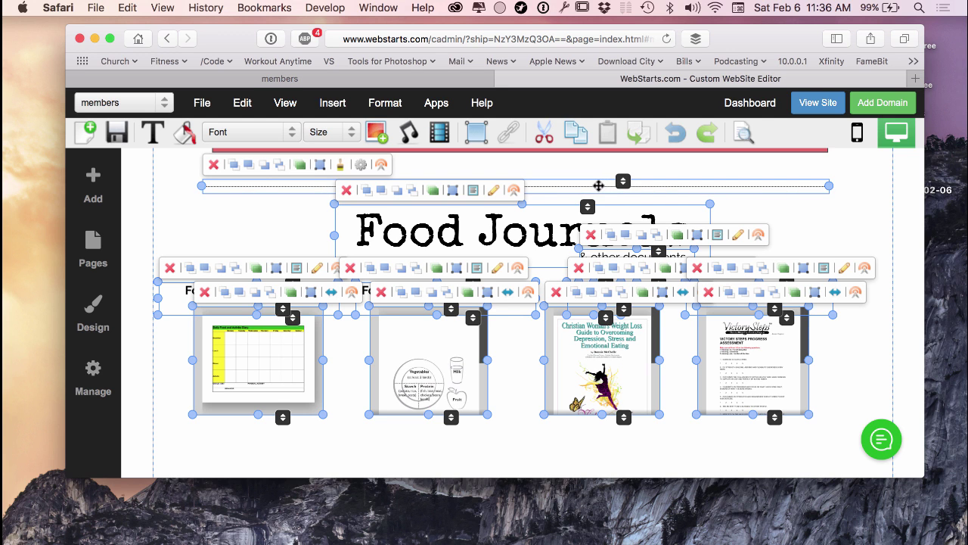
{"action": "left_click_drag", "start_coordinate": [599, 185], "coordinate": [602, 449]}
Step: Move the Terms of Service text down below the journal images
{"action": "scroll", "coordinate": [594, 367], "scroll_direction": "down", "scroll_amount": 10}
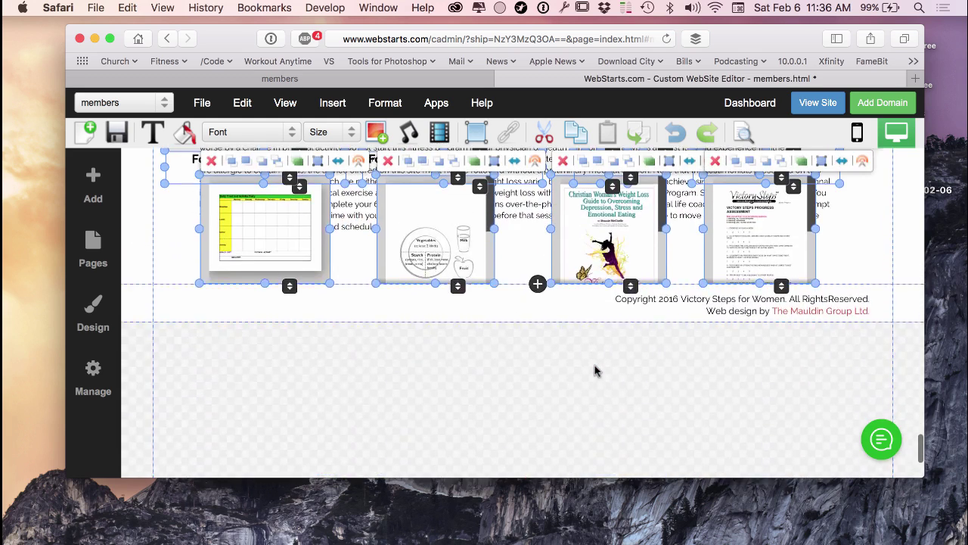
{"action": "scroll", "coordinate": [594, 369], "scroll_direction": "up", "scroll_amount": 2}
{"action": "scroll", "coordinate": [594, 363], "scroll_direction": "up", "scroll_amount": 2}
{"action": "scroll", "coordinate": [594, 351], "scroll_direction": "up", "scroll_amount": 3}
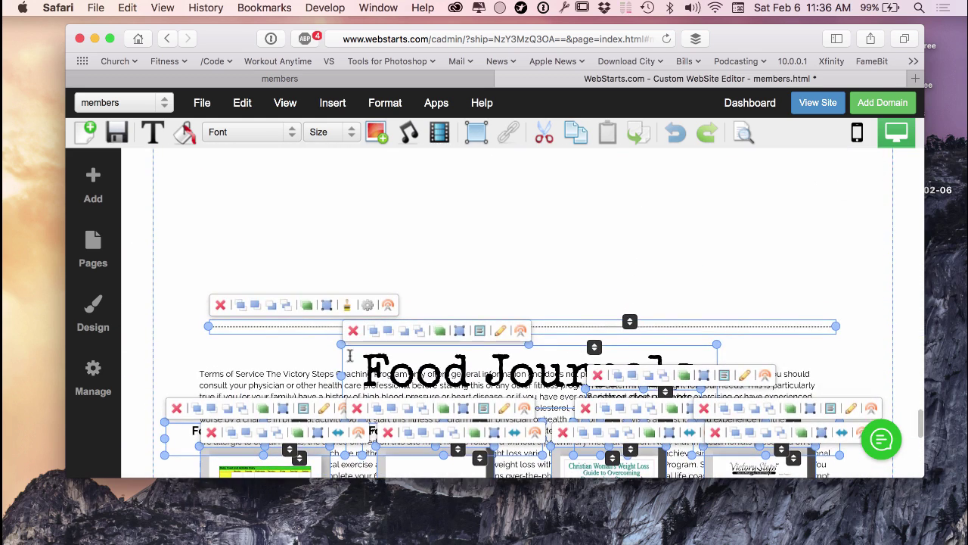
{"action": "left_click", "coordinate": [259, 374]}
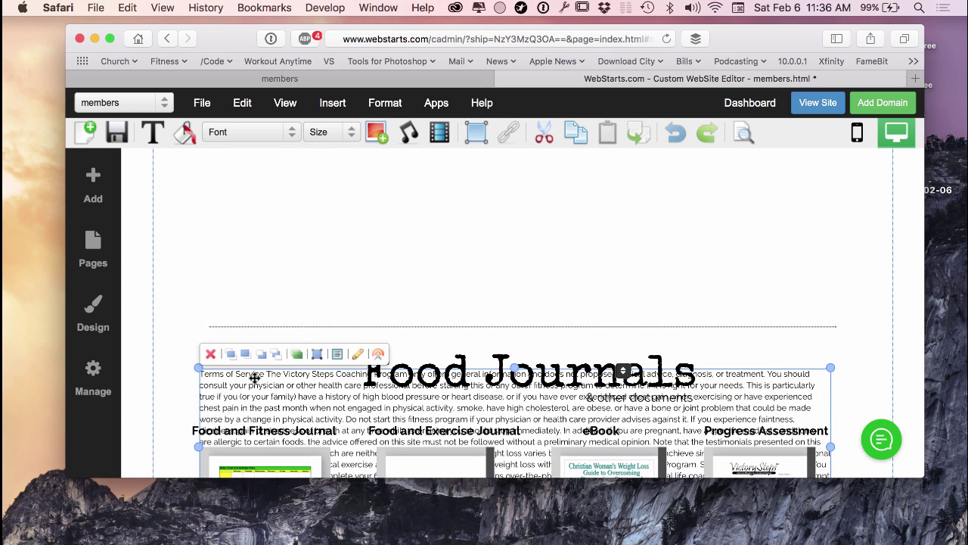
{"action": "mouse_move", "coordinate": [255, 377]}
{"action": "left_mouse_down"}
{"action": "mouse_move", "coordinate": [254, 341]}
{"action": "mouse_move", "coordinate": [250, 354]}
{"action": "left_mouse_up"}
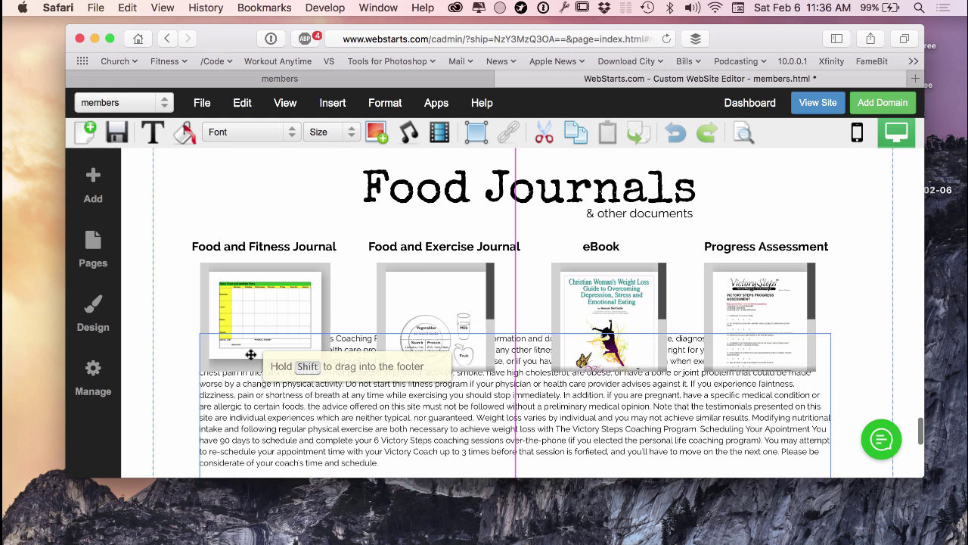
{"action": "left_click_drag", "start_coordinate": [250, 354], "coordinate": [255, 411]}
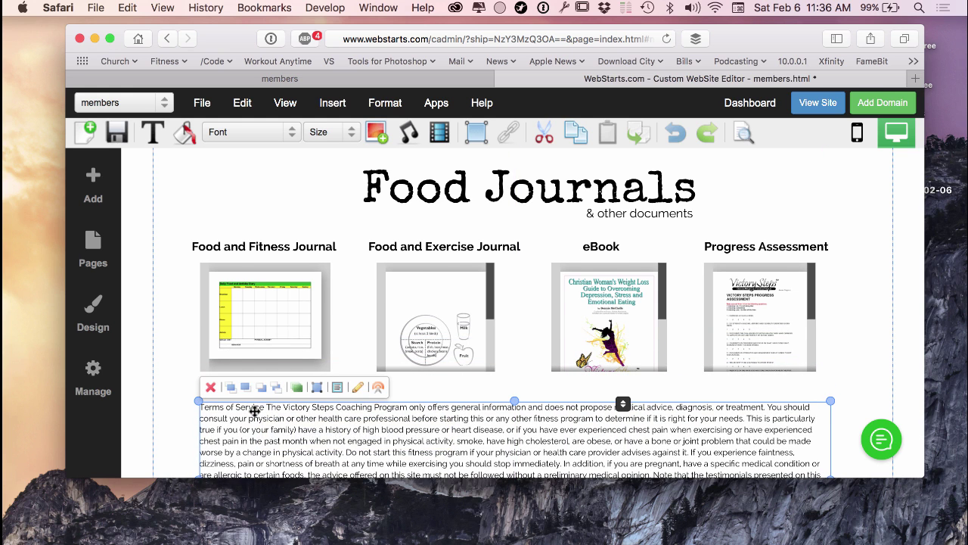
{"action": "scroll", "coordinate": [255, 411], "scroll_direction": "up", "scroll_amount": 5}
{"action": "scroll", "coordinate": [255, 411], "scroll_direction": "up", "scroll_amount": 5}
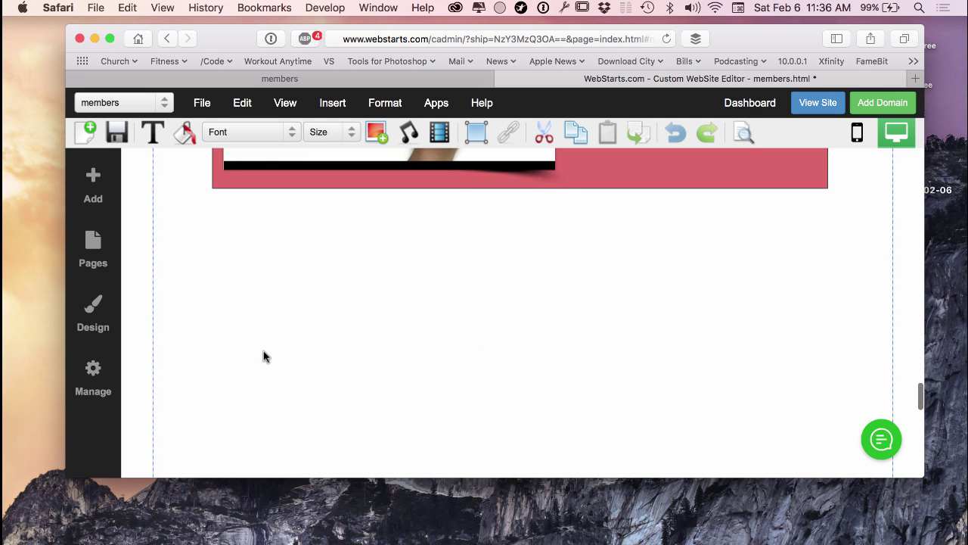
Step: Add a new empty box and place it just under the red section
{"action": "scroll", "coordinate": [261, 317], "scroll_direction": "up", "scroll_amount": 1}
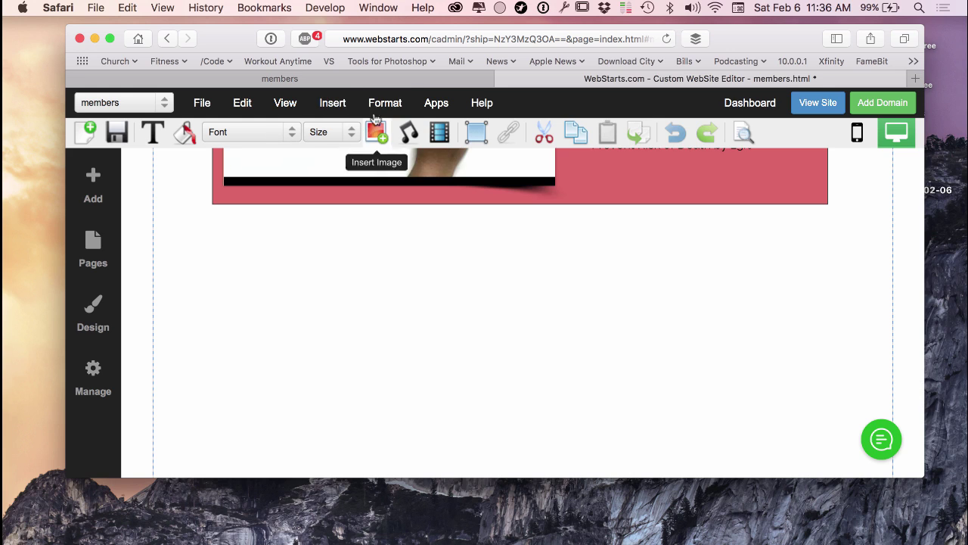
{"action": "left_click", "coordinate": [471, 134]}
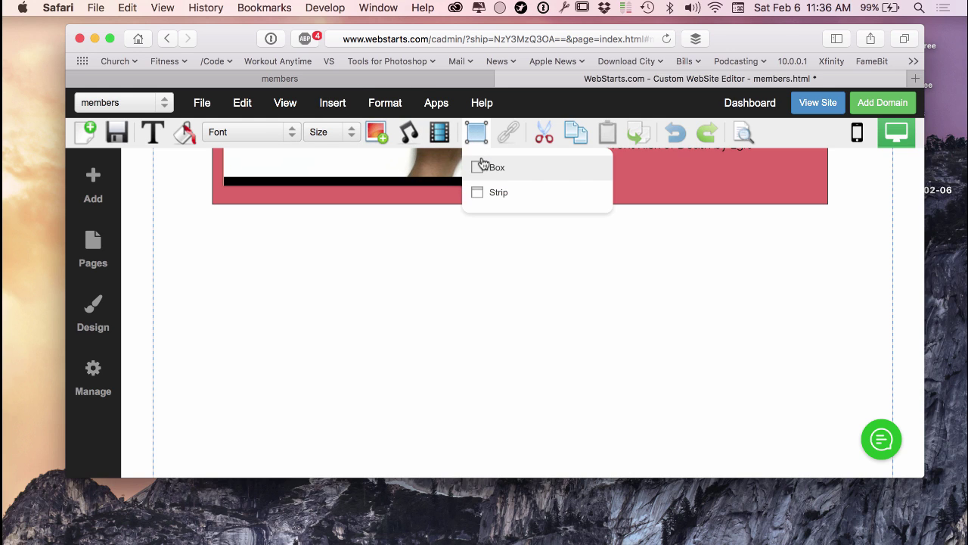
{"action": "left_click", "coordinate": [482, 164]}
{"action": "left_click_drag", "start_coordinate": [263, 380], "coordinate": [282, 276]}
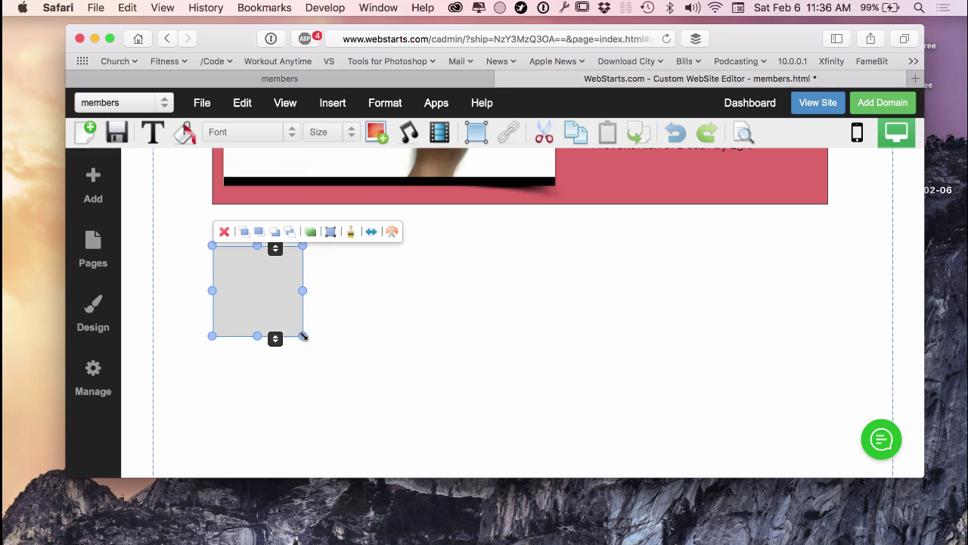
Step: Stretch the grey box into a wide rectangle and make it slightly taller
{"action": "mouse_move", "coordinate": [302, 336]}
{"action": "left_mouse_down"}
{"action": "mouse_move", "coordinate": [540, 406]}
{"action": "mouse_move", "coordinate": [828, 457]}
{"action": "left_mouse_up"}
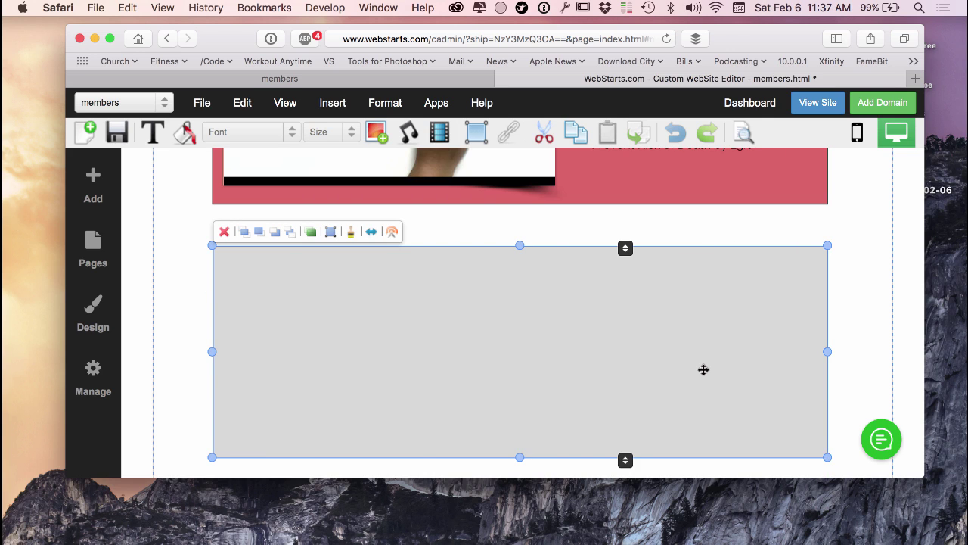
{"action": "scroll", "coordinate": [703, 369], "scroll_direction": "down", "scroll_amount": 1}
{"action": "left_click_drag", "start_coordinate": [519, 422], "coordinate": [517, 441]}
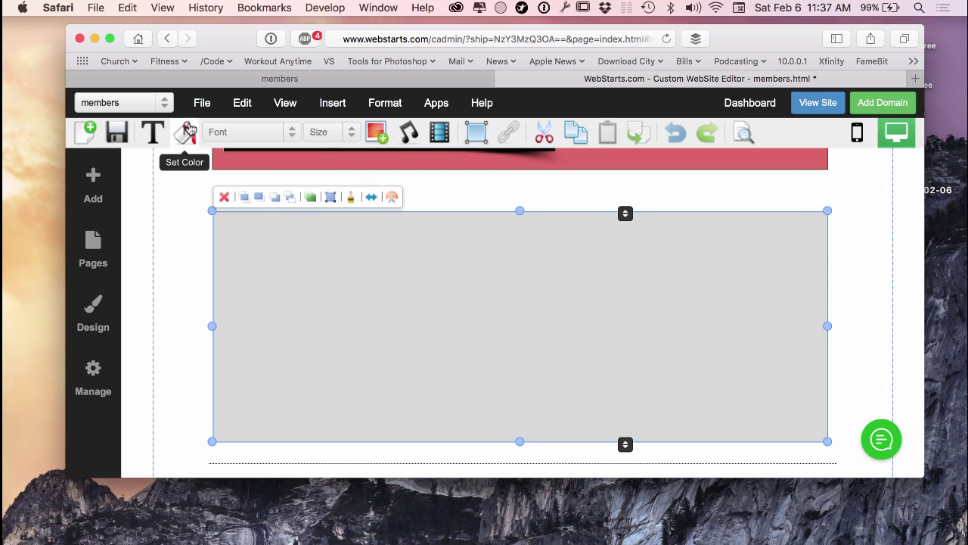
Step: Give the grey box an orange background color and bring up the Apps gallery
{"action": "left_click", "coordinate": [184, 133]}
{"action": "left_click", "coordinate": [224, 167]}
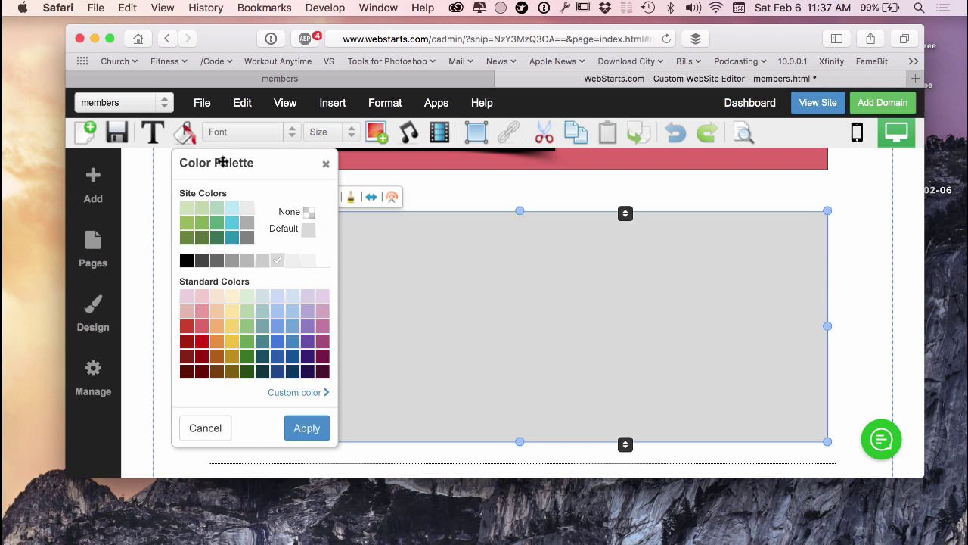
{"action": "left_click", "coordinate": [215, 327]}
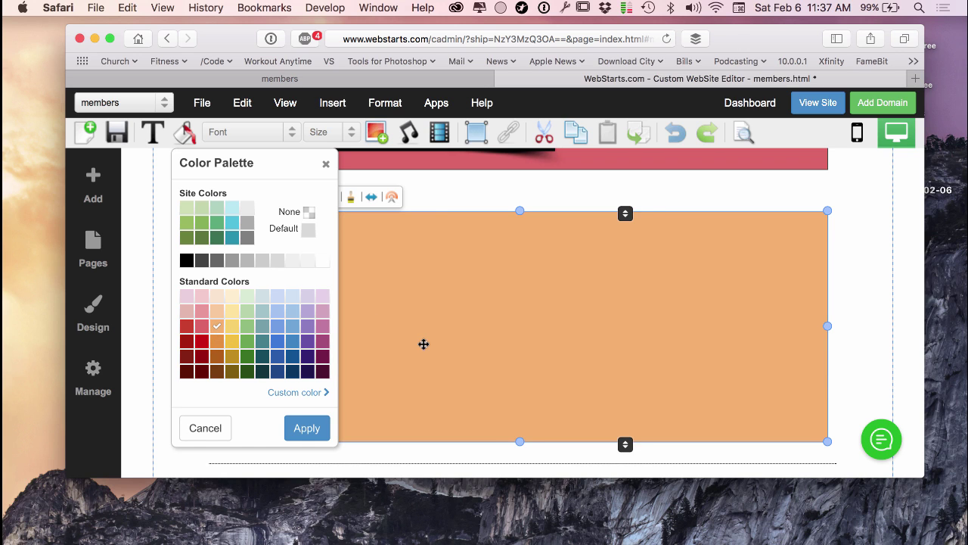
{"action": "left_click", "coordinate": [311, 427]}
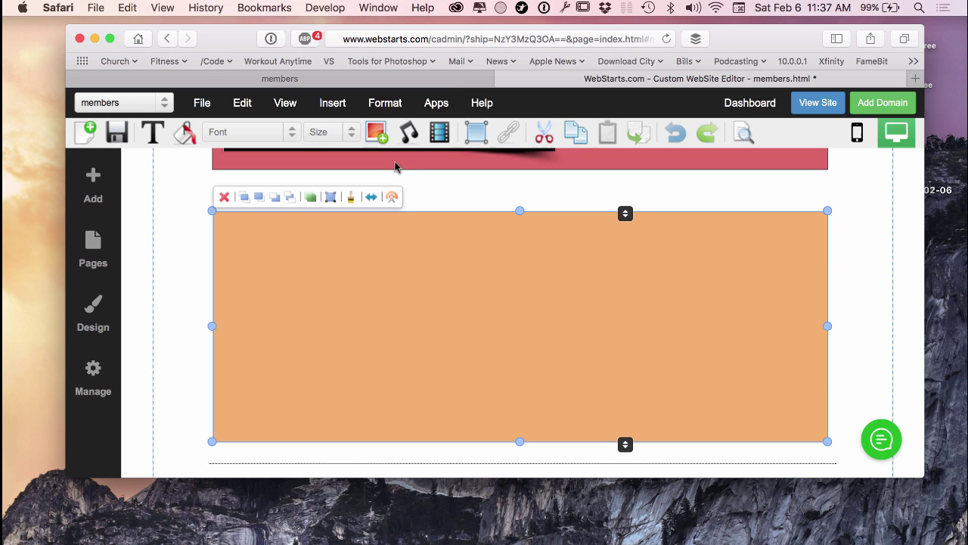
{"action": "left_click", "coordinate": [437, 104]}
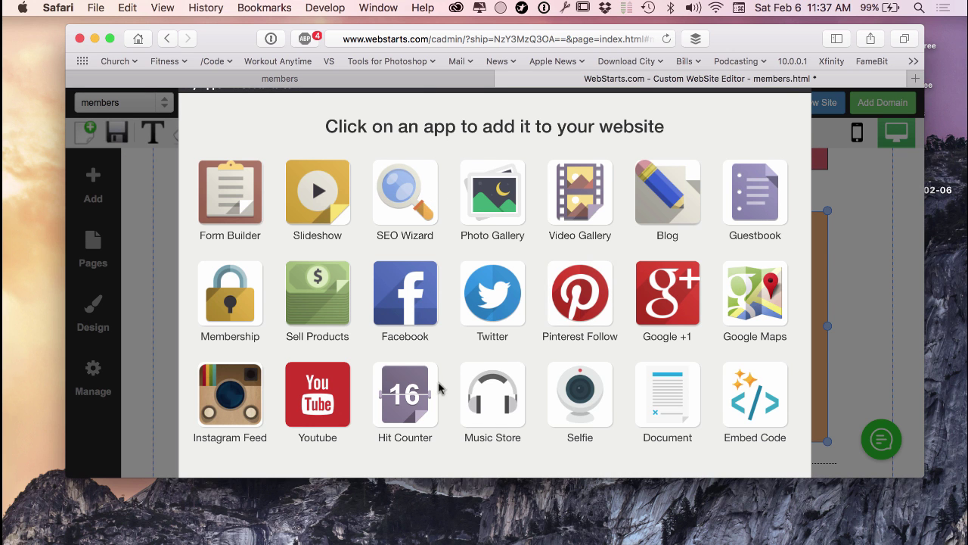
Step: Choose the YouTube app and run a search in its search bar
{"action": "left_click", "coordinate": [318, 395]}
{"action": "left_click", "coordinate": [400, 193]}
{"action": "type", "text": "fitne"}
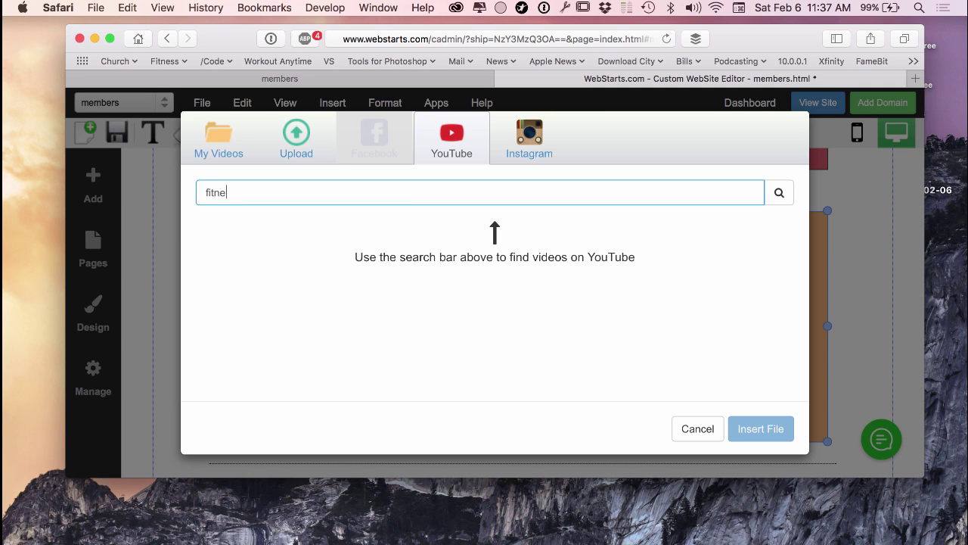
{"action": "type", "text": "ss"}
{"action": "key", "text": "Return"}
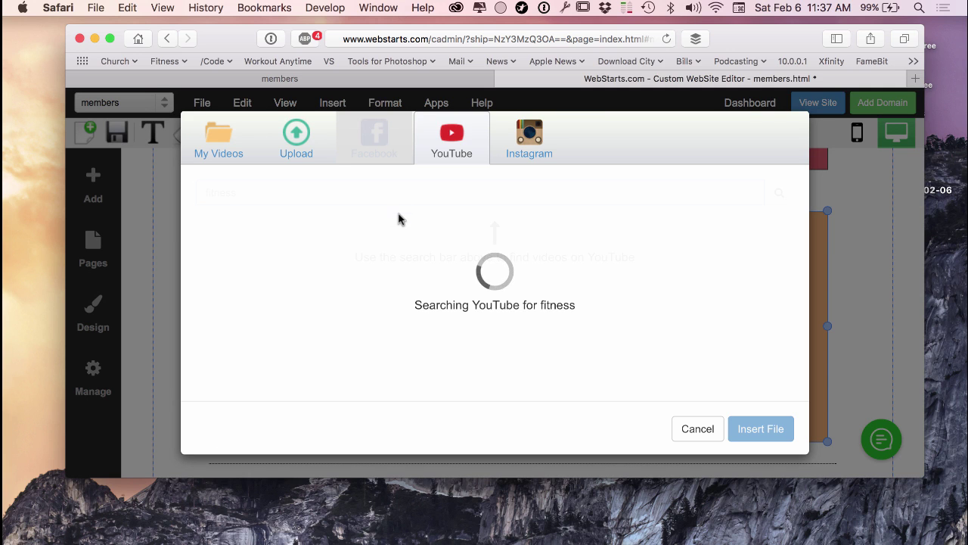
Step: Replace the search with a pasted video link and insert that video
{"action": "scroll", "coordinate": [520, 294], "scroll_direction": "down", "scroll_amount": 1}
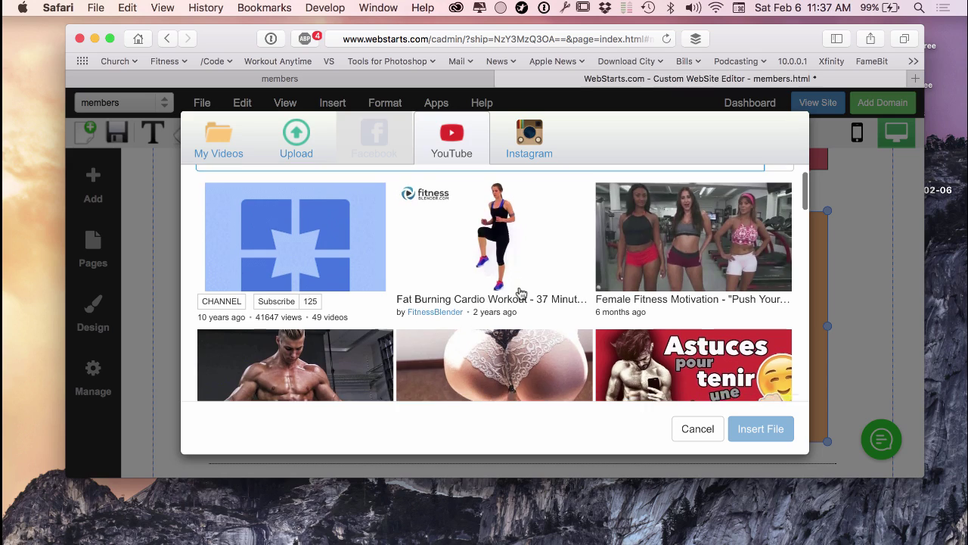
{"action": "scroll", "coordinate": [520, 293], "scroll_direction": "down", "scroll_amount": 4}
{"action": "scroll", "coordinate": [521, 294], "scroll_direction": "down", "scroll_amount": 1}
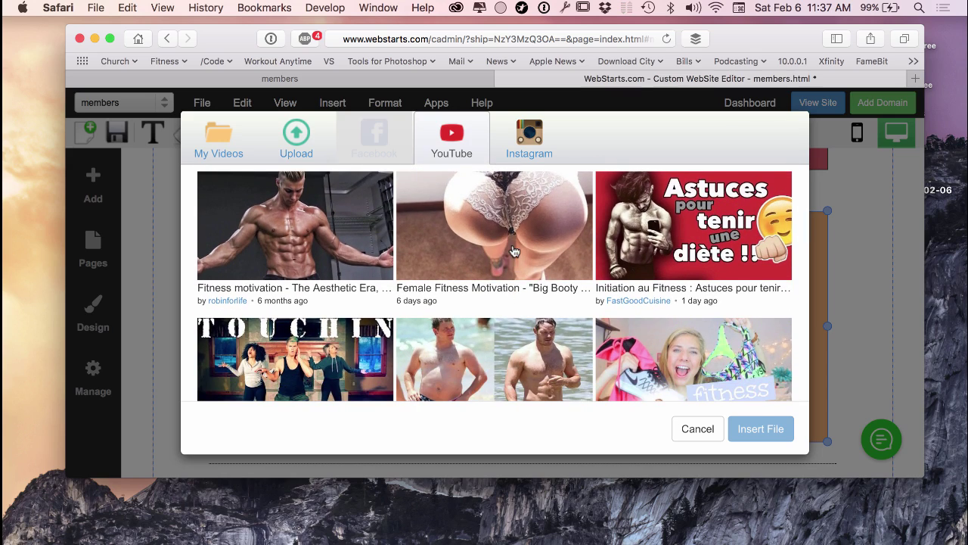
{"action": "scroll", "coordinate": [513, 251], "scroll_direction": "down", "scroll_amount": 6}
{"action": "scroll", "coordinate": [513, 251], "scroll_direction": "down", "scroll_amount": 5}
{"action": "scroll", "coordinate": [514, 251], "scroll_direction": "down", "scroll_amount": 5}
{"action": "scroll", "coordinate": [515, 251], "scroll_direction": "down", "scroll_amount": 1}
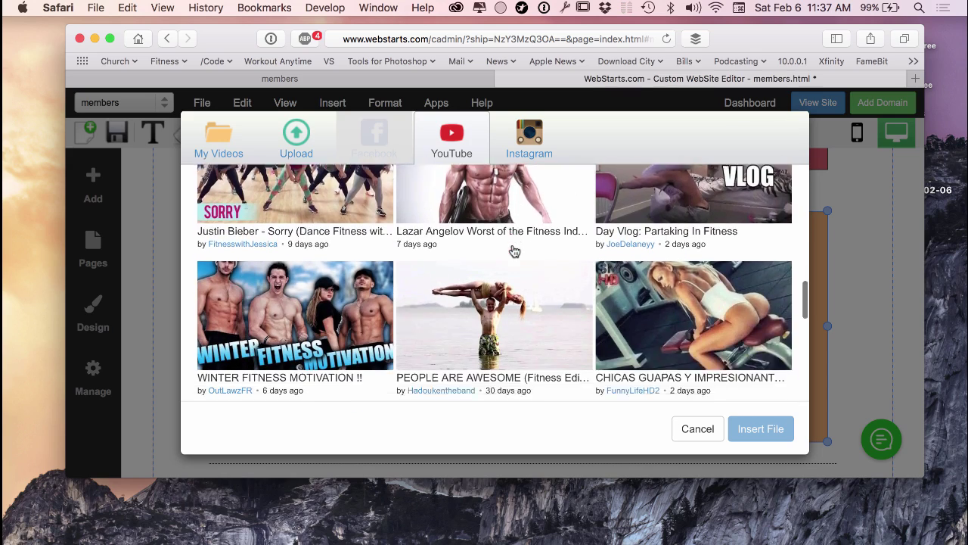
{"action": "scroll", "coordinate": [513, 251], "scroll_direction": "down", "scroll_amount": 2}
{"action": "scroll", "coordinate": [512, 249], "scroll_direction": "up", "scroll_amount": 2}
{"action": "scroll", "coordinate": [512, 249], "scroll_direction": "up", "scroll_amount": 10}
{"action": "scroll", "coordinate": [499, 234], "scroll_direction": "up", "scroll_amount": 2}
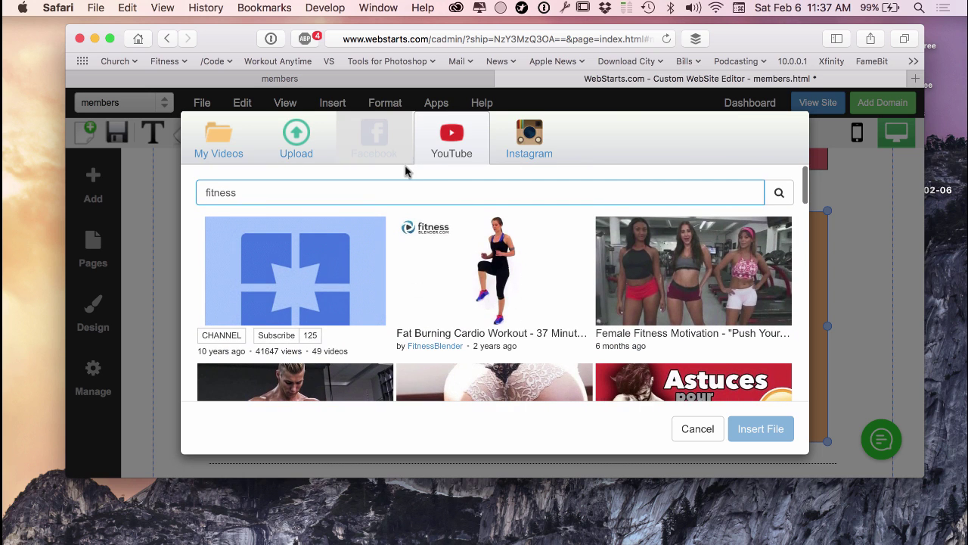
{"action": "type", "text": "https://www.youtube.com/watch?v=umlVLoDHp7c"}
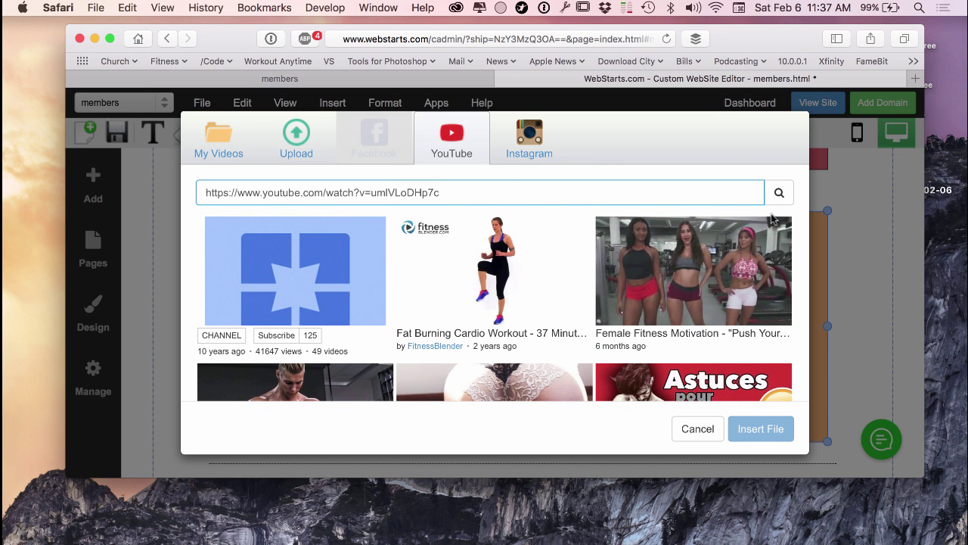
{"action": "left_click", "coordinate": [781, 192]}
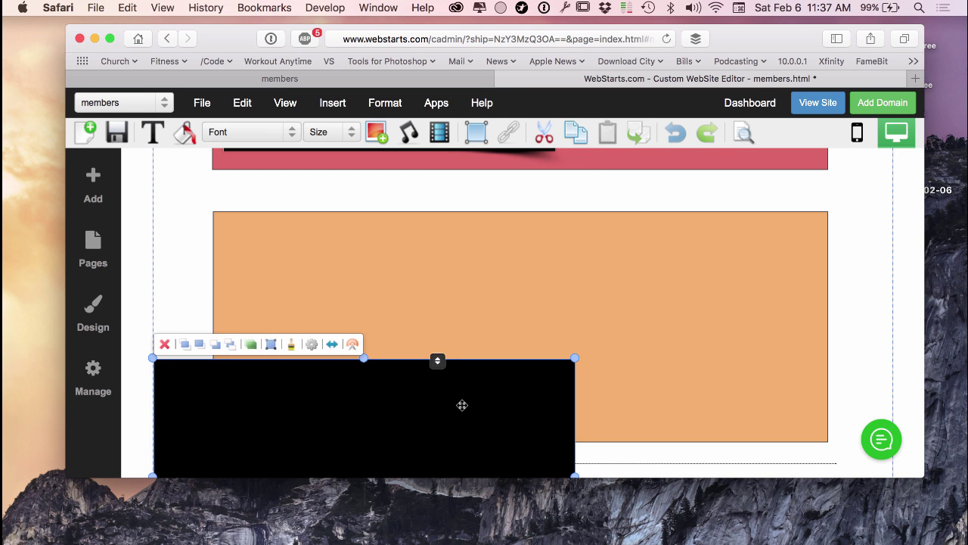
Step: Drag the video onto the orange box, shrink it, and position it at the box's left
{"action": "left_click_drag", "start_coordinate": [461, 404], "coordinate": [492, 323]}
{"action": "left_click_drag", "start_coordinate": [517, 288], "coordinate": [525, 262]}
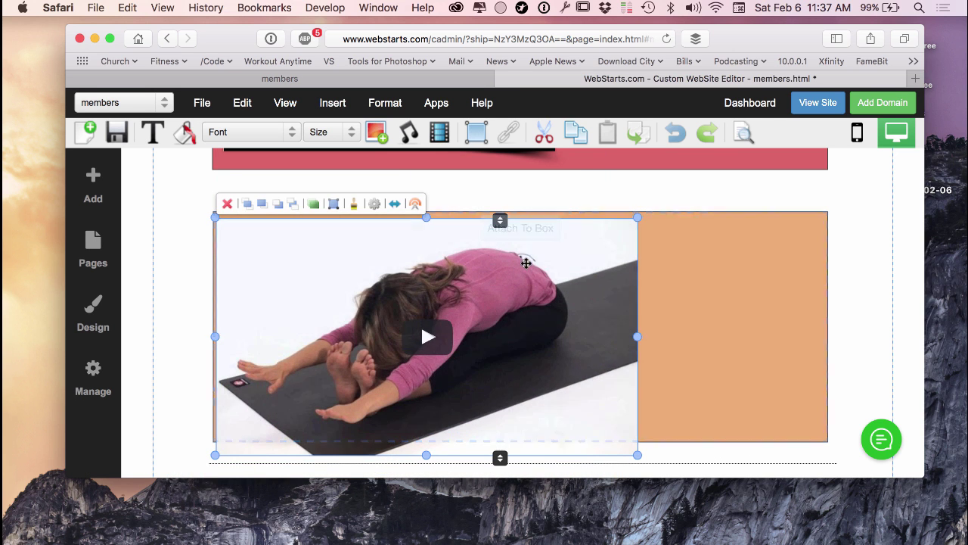
{"action": "left_click_drag", "start_coordinate": [635, 216], "coordinate": [528, 270]}
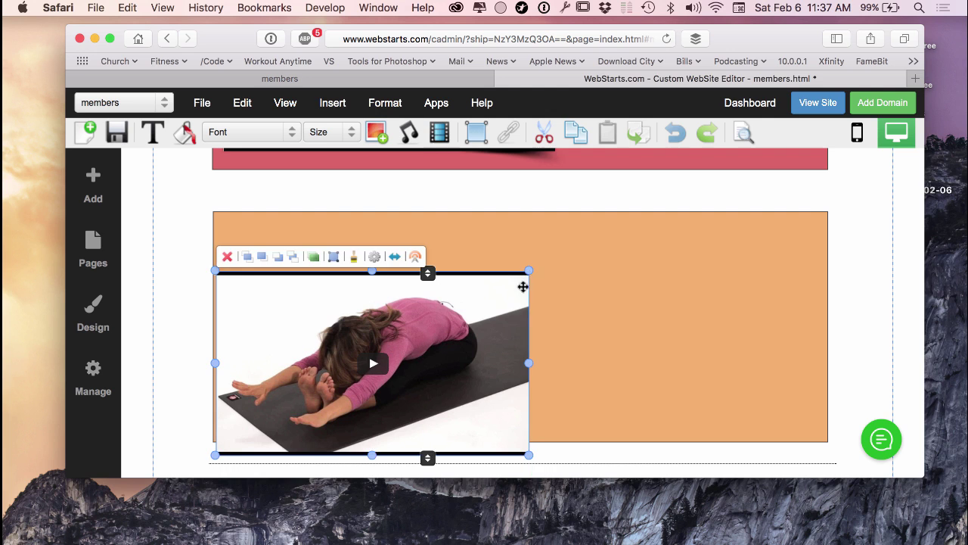
{"action": "left_click_drag", "start_coordinate": [476, 347], "coordinate": [488, 313]}
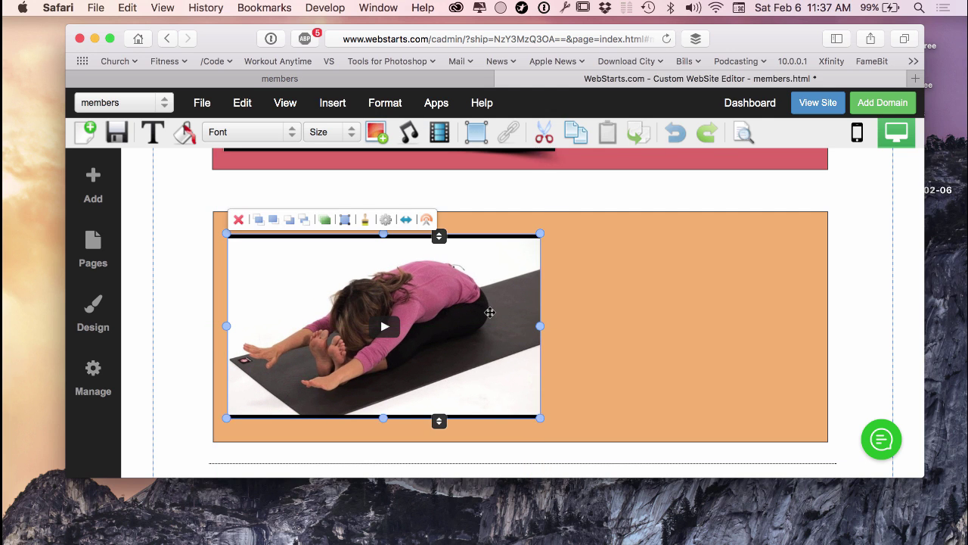
{"action": "scroll", "coordinate": [488, 313], "scroll_direction": "up", "scroll_amount": 2}
{"action": "scroll", "coordinate": [514, 347], "scroll_direction": "down", "scroll_amount": 1}
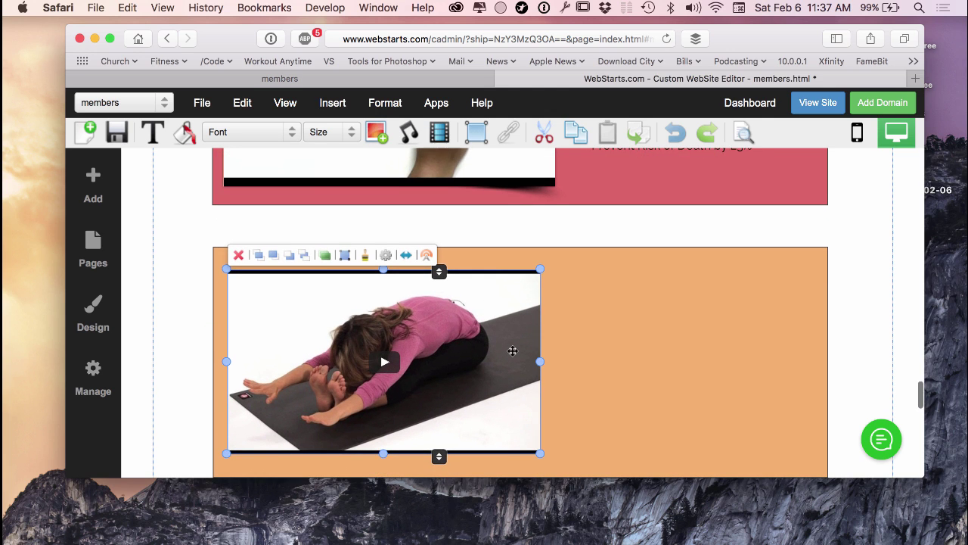
Step: Apply the second curled-shadow style to the stretching video through Customize Style
{"action": "left_click", "coordinate": [385, 256]}
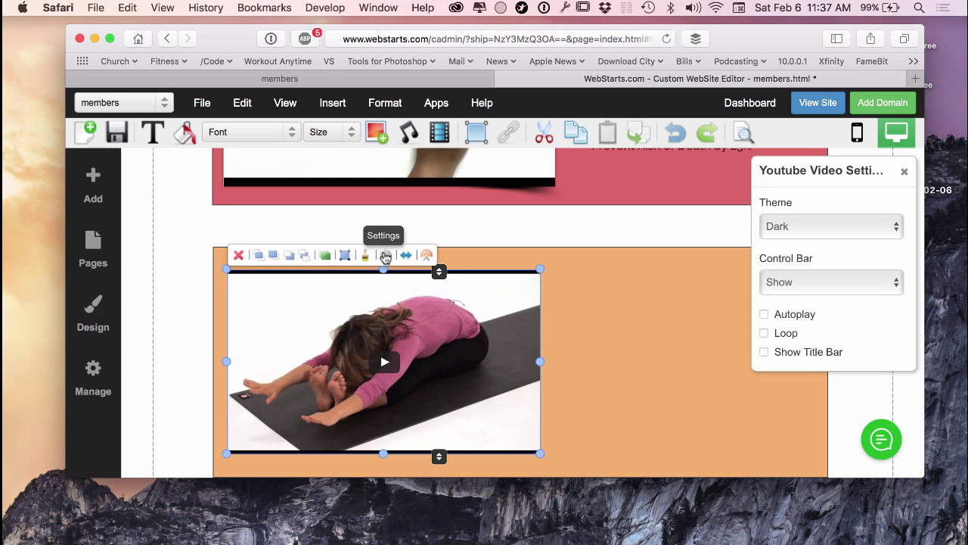
{"action": "left_click", "coordinate": [366, 255]}
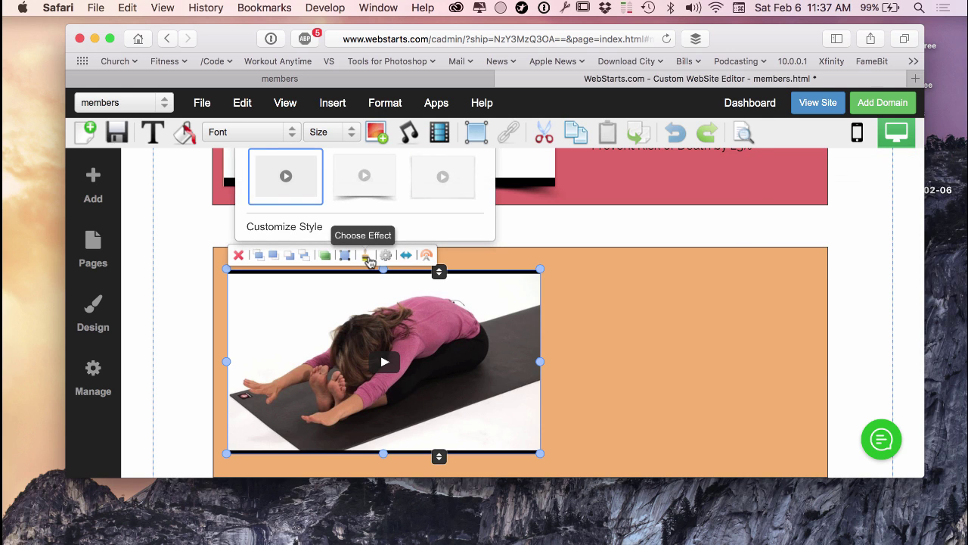
{"action": "left_click", "coordinate": [310, 227]}
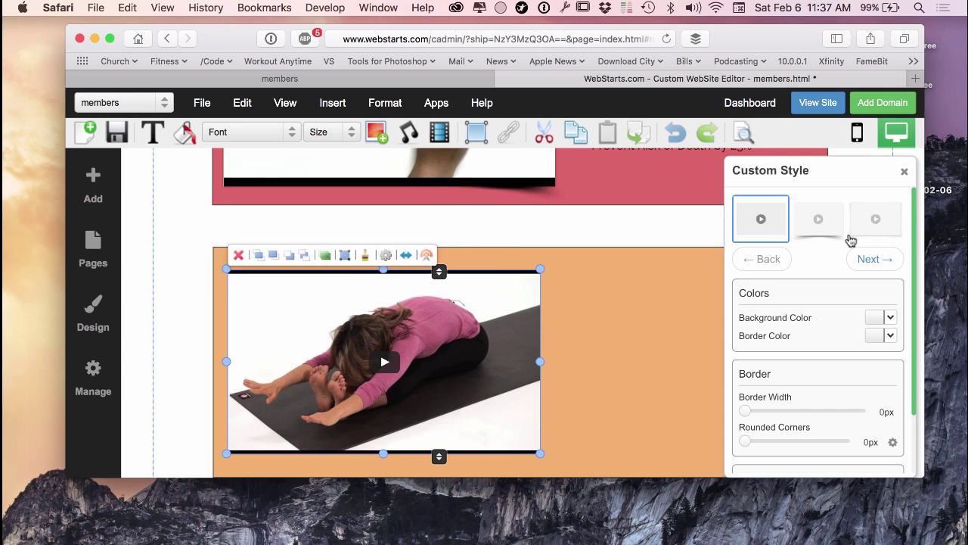
{"action": "left_click", "coordinate": [876, 260]}
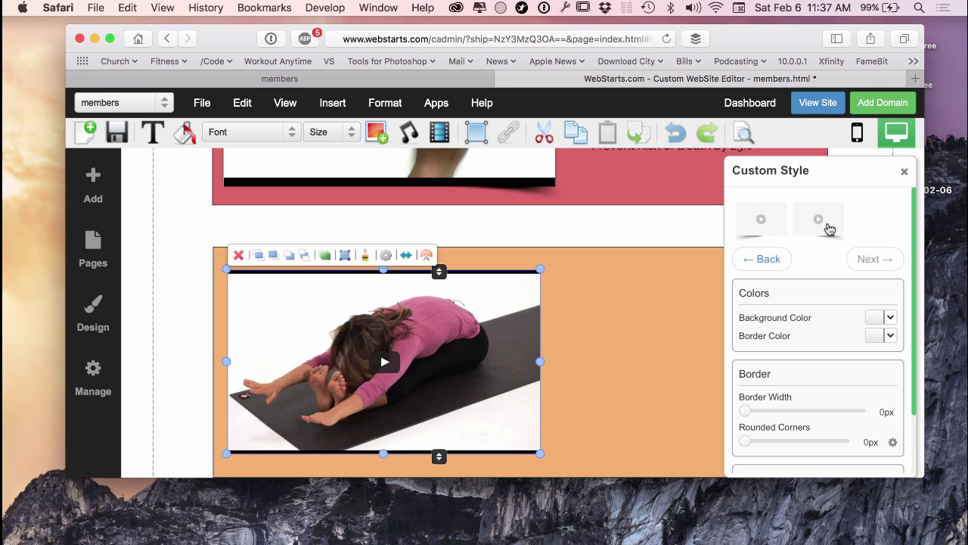
{"action": "left_click", "coordinate": [829, 229]}
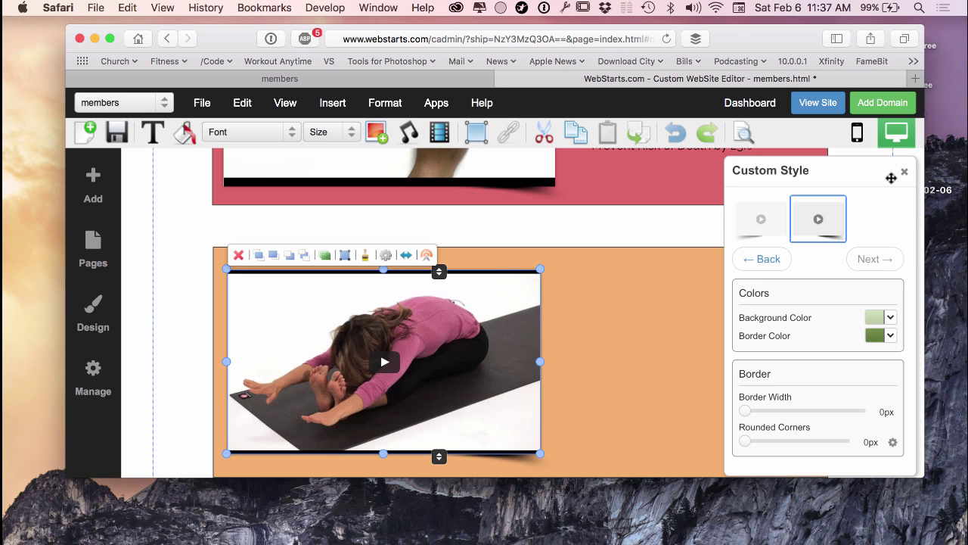
{"action": "left_click", "coordinate": [906, 173]}
Step: Select the orange box and check the styled video sitting inside it
{"action": "scroll", "coordinate": [575, 318], "scroll_direction": "down", "scroll_amount": 2}
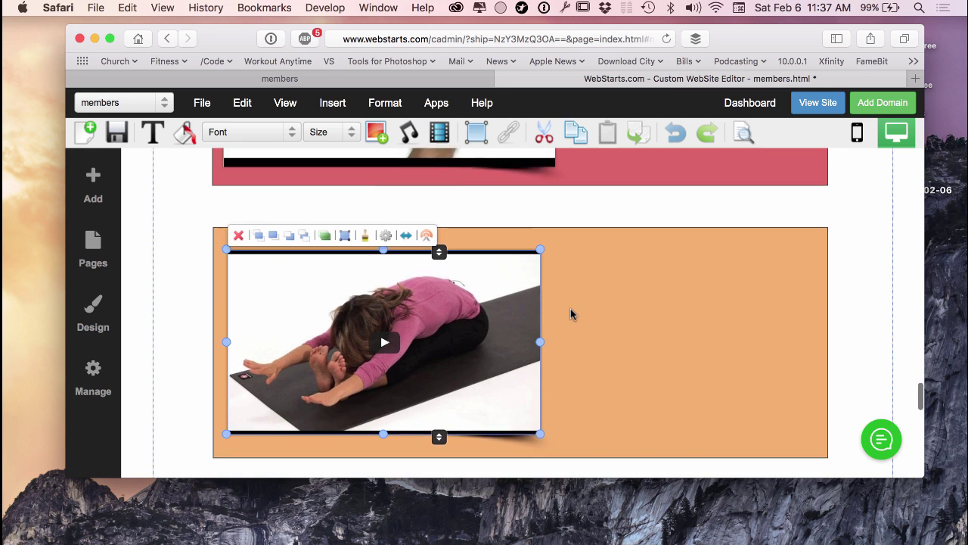
{"action": "left_click", "coordinate": [588, 322]}
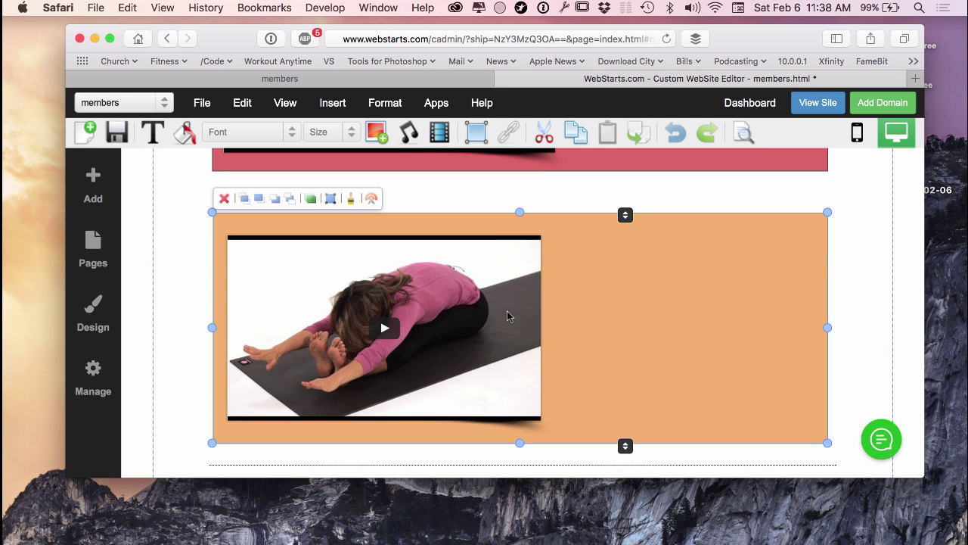
{"action": "scroll", "coordinate": [563, 291], "scroll_direction": "up", "scroll_amount": 3}
{"action": "scroll", "coordinate": [563, 291], "scroll_direction": "up", "scroll_amount": 3}
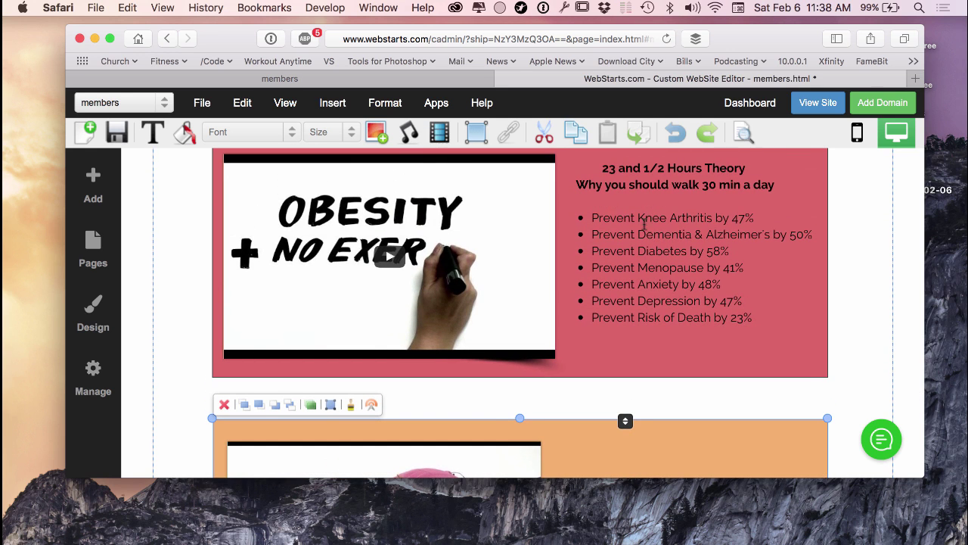
{"action": "scroll", "coordinate": [648, 223], "scroll_direction": "down", "scroll_amount": 2}
Step: Add a paragraph text box and drag it into the orange section
{"action": "scroll", "coordinate": [650, 242], "scroll_direction": "down", "scroll_amount": 3}
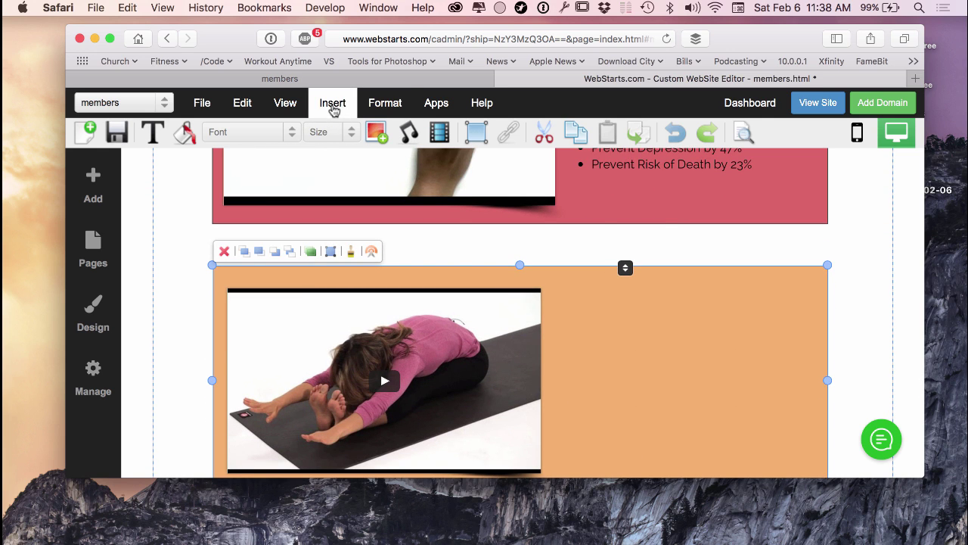
{"action": "left_click", "coordinate": [332, 109]}
{"action": "left_click", "coordinate": [484, 165]}
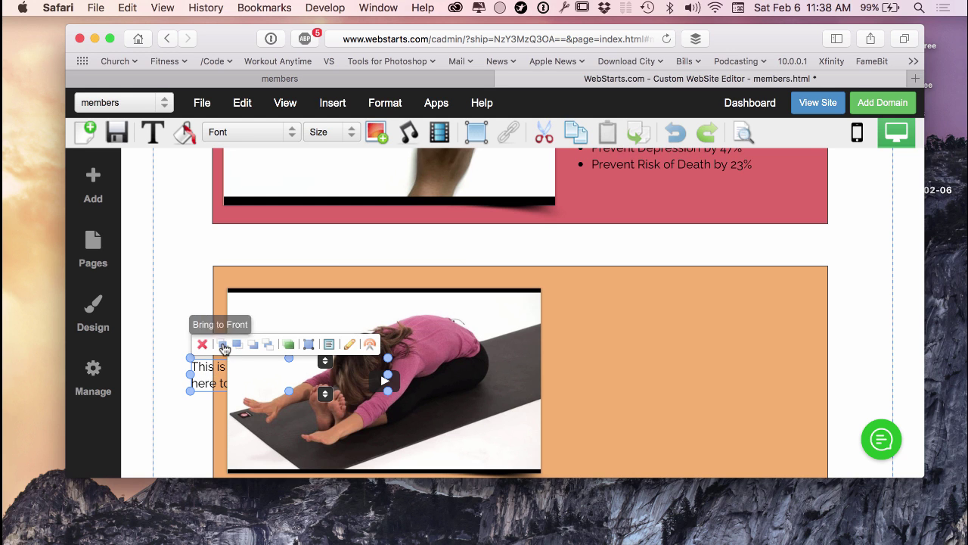
{"action": "mouse_move", "coordinate": [219, 372]}
{"action": "left_mouse_down"}
{"action": "mouse_move", "coordinate": [606, 330]}
{"action": "mouse_move", "coordinate": [623, 316]}
{"action": "left_mouse_up"}
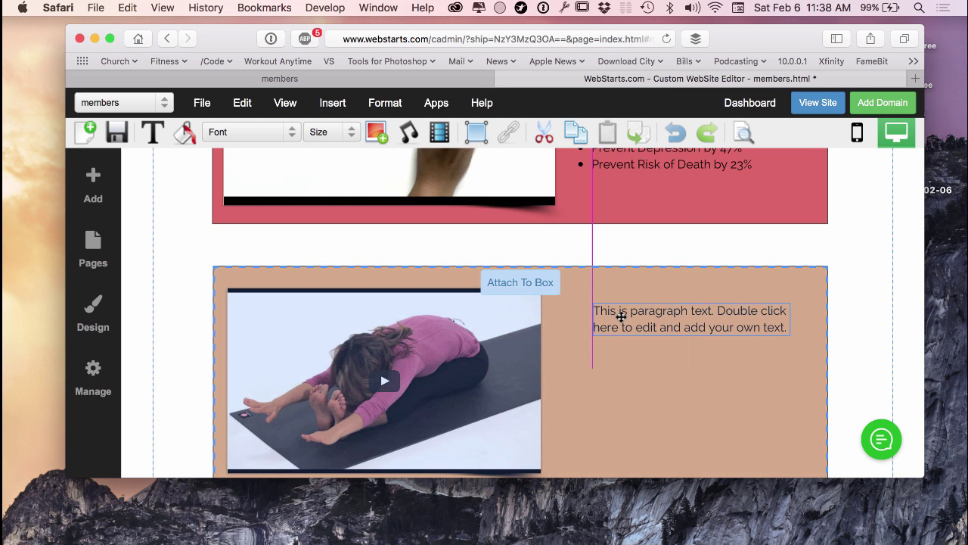
Step: Place the text box on the orange box's left and the yoga video on its right
{"action": "scroll", "coordinate": [623, 317], "scroll_direction": "up", "scroll_amount": 3}
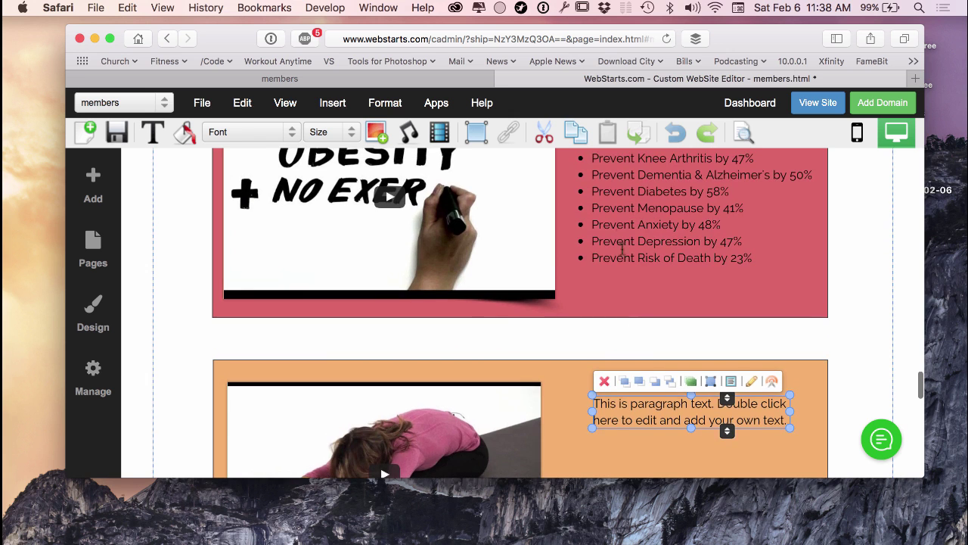
{"action": "scroll", "coordinate": [621, 250], "scroll_direction": "up", "scroll_amount": 3}
{"action": "scroll", "coordinate": [616, 226], "scroll_direction": "down", "scroll_amount": 5}
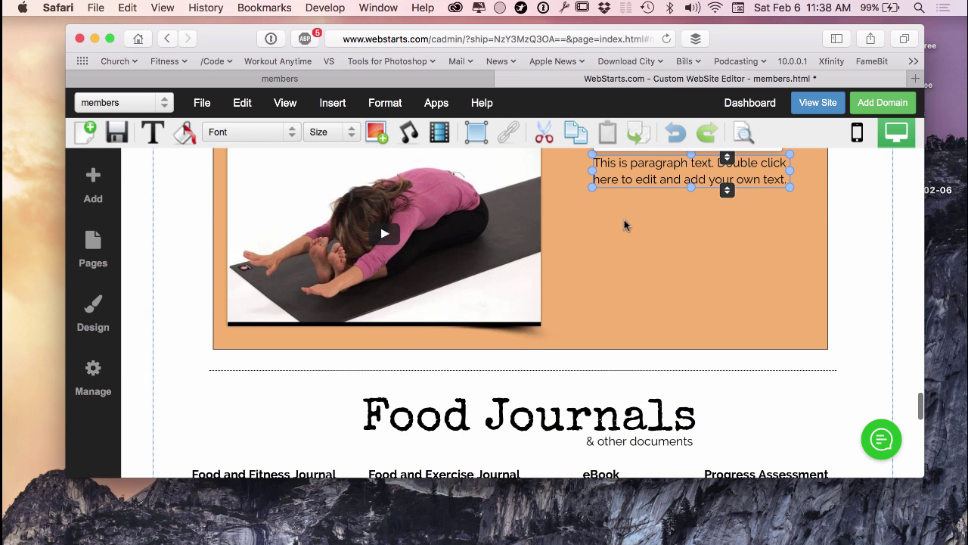
{"action": "scroll", "coordinate": [626, 219], "scroll_direction": "up", "scroll_amount": 3}
{"action": "left_click_drag", "start_coordinate": [658, 296], "coordinate": [300, 299]}
{"action": "left_click_drag", "start_coordinate": [328, 375], "coordinate": [583, 374]}
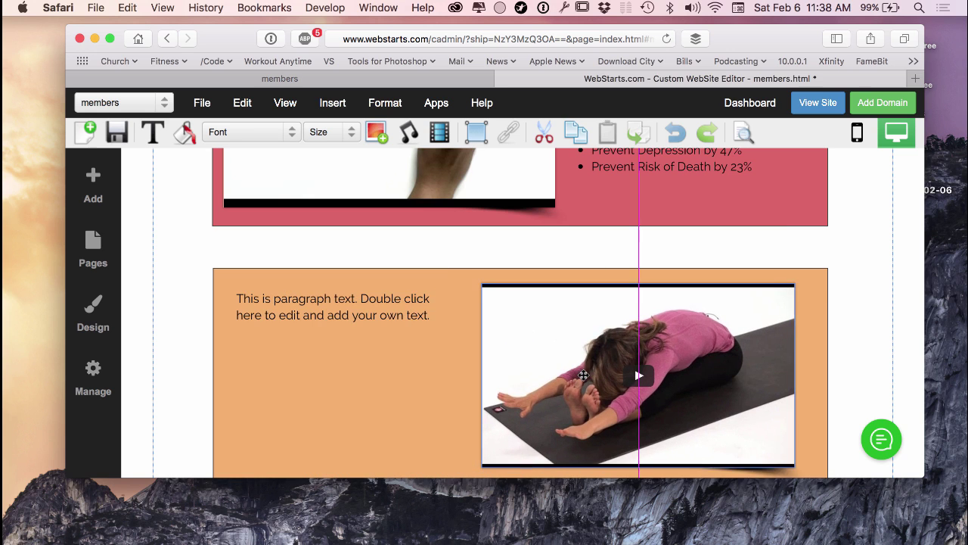
{"action": "left_click_drag", "start_coordinate": [583, 375], "coordinate": [583, 376]}
{"action": "left_click_drag", "start_coordinate": [359, 310], "coordinate": [365, 308]}
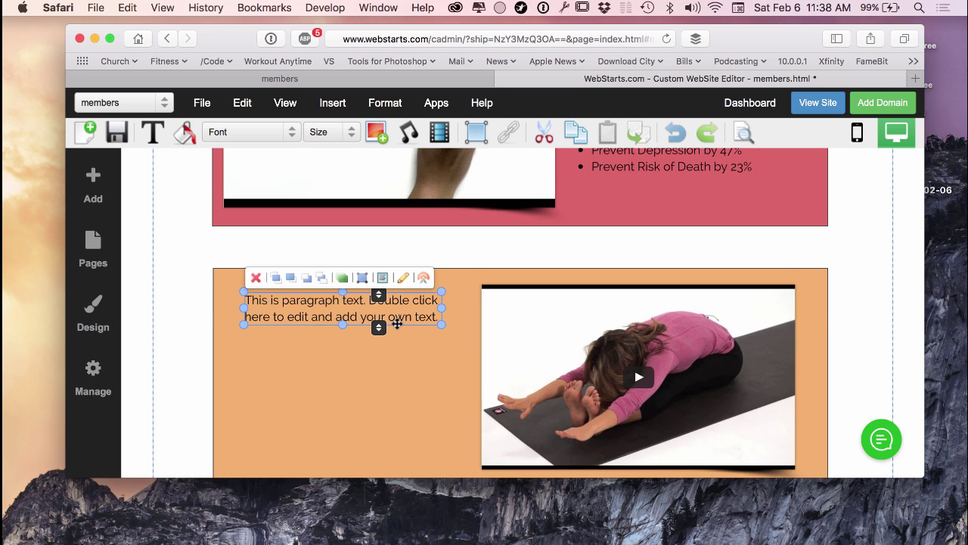
{"action": "scroll", "coordinate": [397, 324], "scroll_direction": "up", "scroll_amount": 1}
{"action": "scroll", "coordinate": [611, 258], "scroll_direction": "up", "scroll_amount": 3}
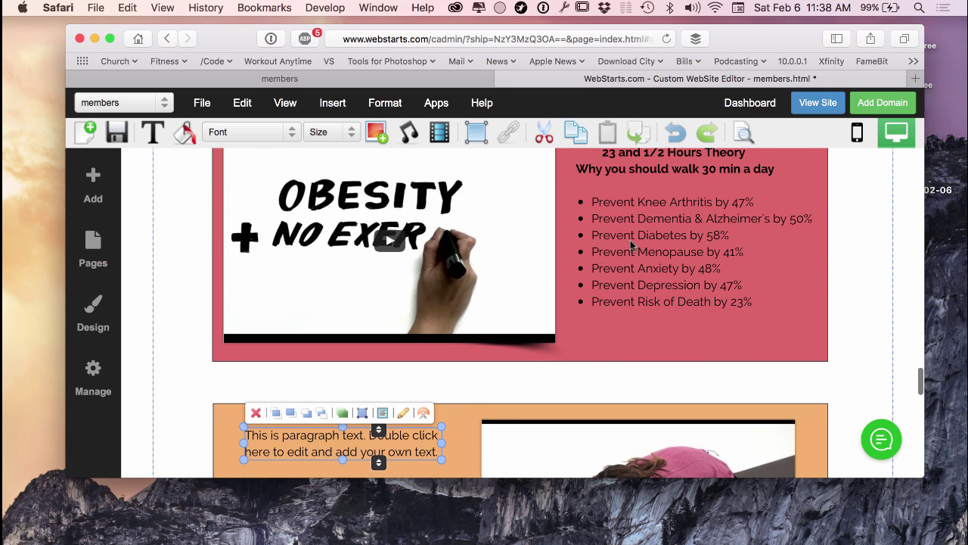
{"action": "scroll", "coordinate": [642, 247], "scroll_direction": "down", "scroll_amount": 4}
{"action": "scroll", "coordinate": [349, 387], "scroll_direction": "down", "scroll_amount": 3}
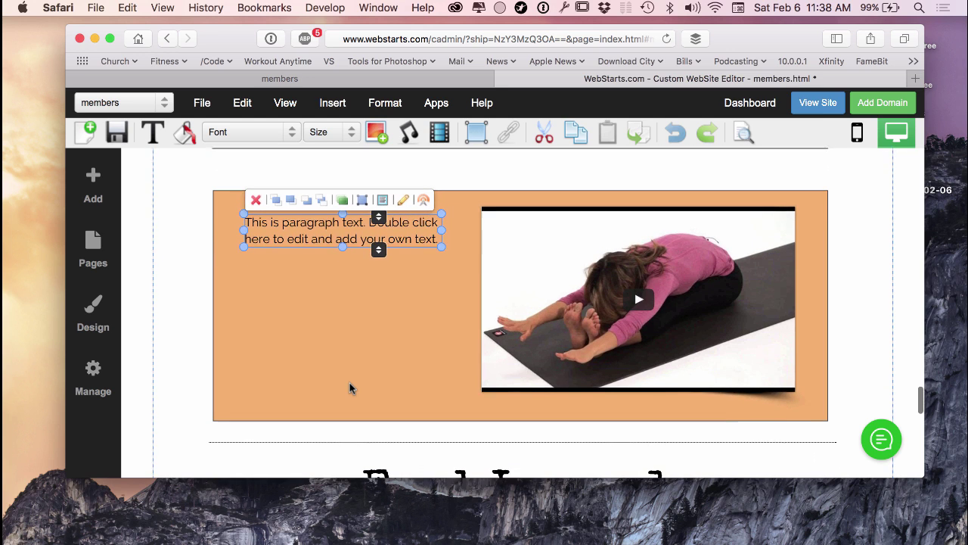
{"action": "scroll", "coordinate": [539, 316], "scroll_direction": "up", "scroll_amount": 3}
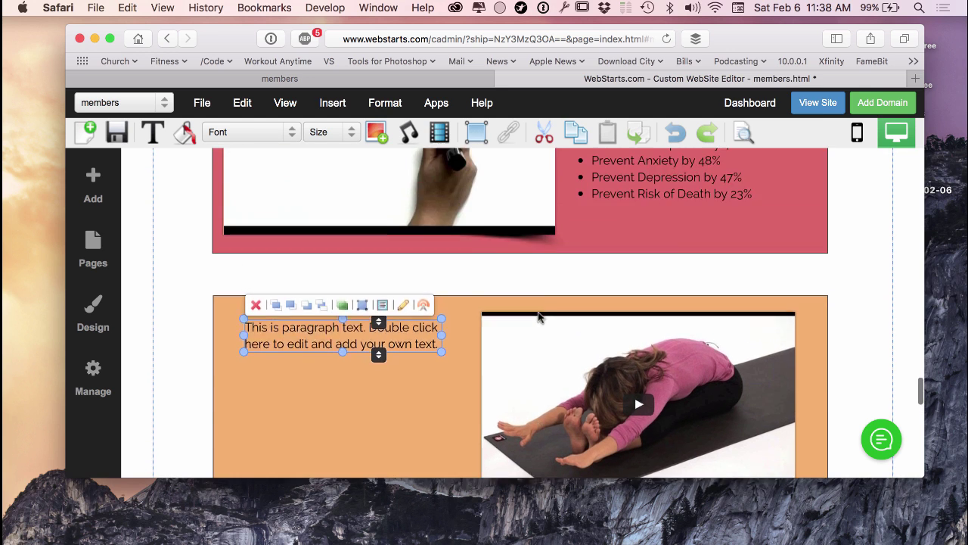
{"action": "scroll", "coordinate": [539, 316], "scroll_direction": "up", "scroll_amount": 5}
{"action": "scroll", "coordinate": [539, 316], "scroll_direction": "up", "scroll_amount": 3}
{"action": "scroll", "coordinate": [538, 312], "scroll_direction": "down", "scroll_amount": 2}
{"action": "scroll", "coordinate": [538, 316], "scroll_direction": "down", "scroll_amount": 5}
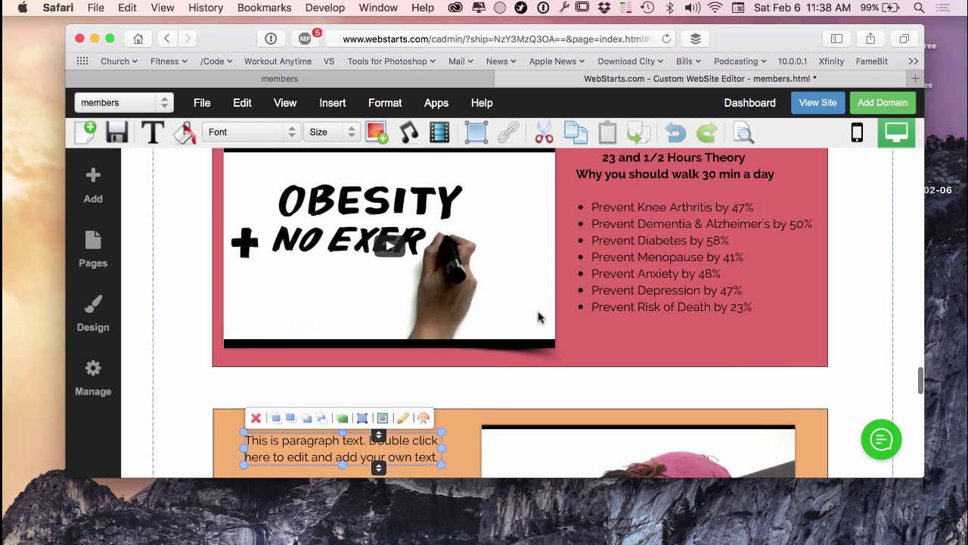
{"action": "scroll", "coordinate": [538, 316], "scroll_direction": "down", "scroll_amount": 3}
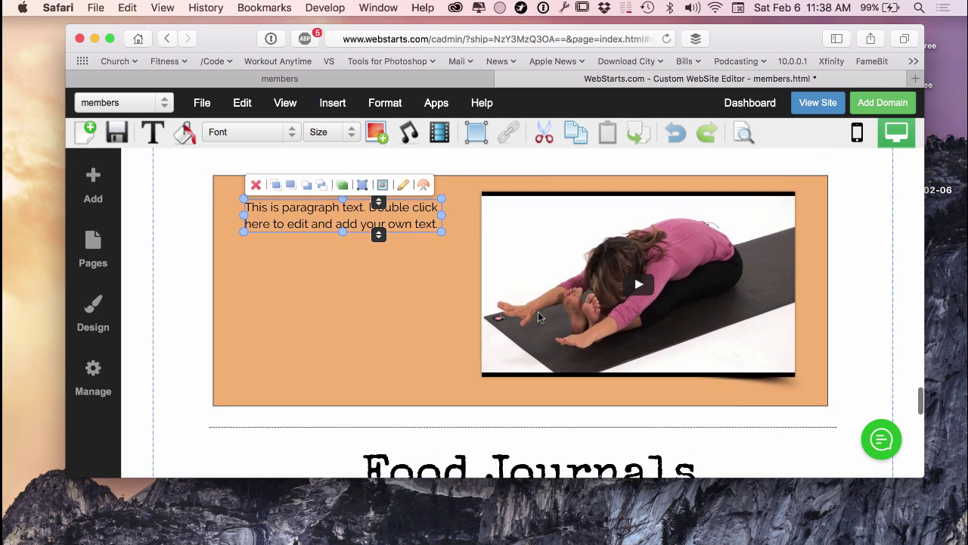
{"action": "scroll", "coordinate": [539, 316], "scroll_direction": "up", "scroll_amount": 3}
{"action": "scroll", "coordinate": [539, 316], "scroll_direction": "up", "scroll_amount": 4}
{"action": "scroll", "coordinate": [539, 316], "scroll_direction": "up", "scroll_amount": 4}
{"action": "scroll", "coordinate": [539, 316], "scroll_direction": "up", "scroll_amount": 4}
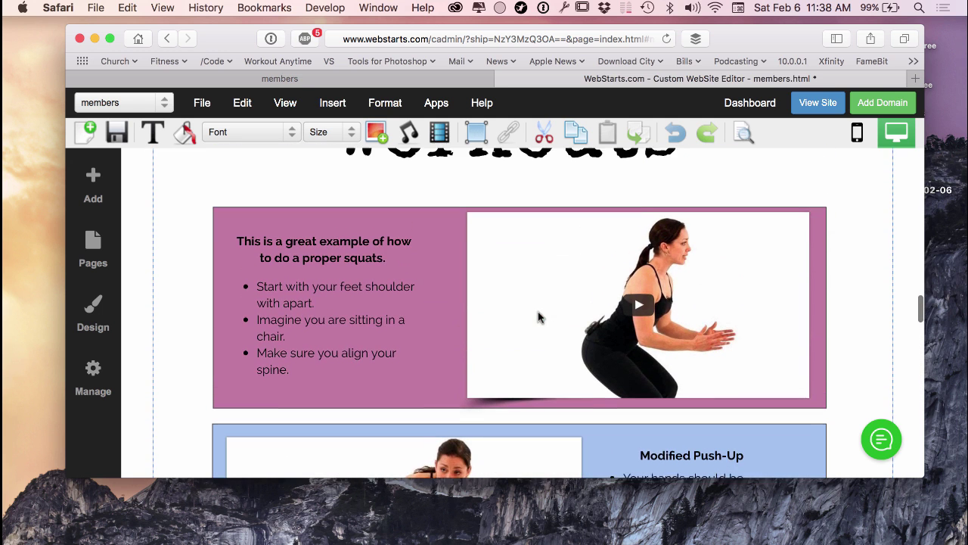
Step: Save the members page and reload it in the live-site tab
{"action": "left_click", "coordinate": [116, 131]}
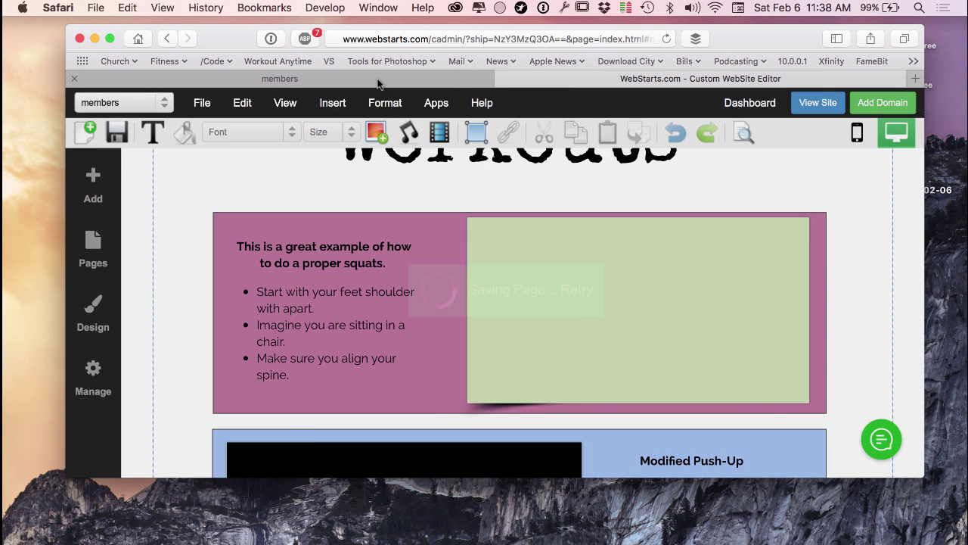
{"action": "left_click", "coordinate": [378, 79]}
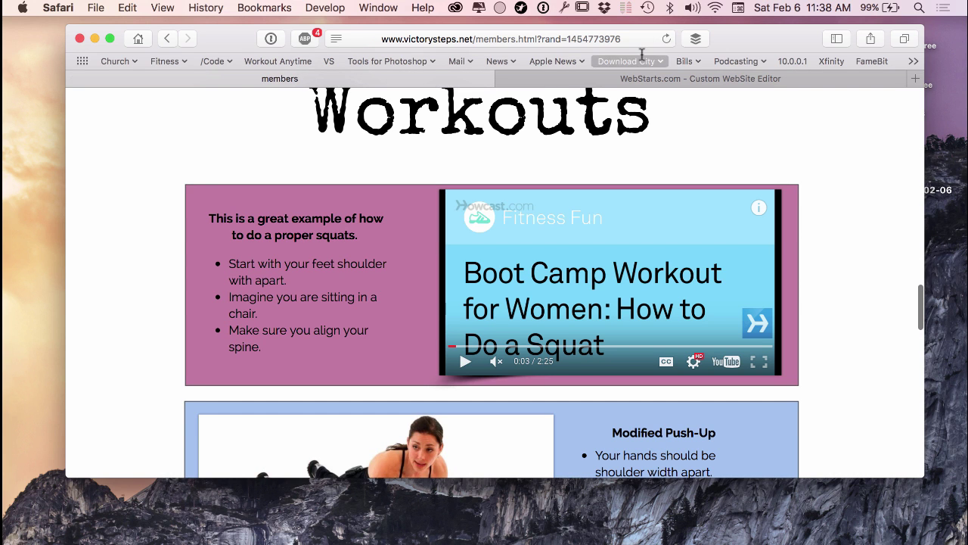
{"action": "left_click", "coordinate": [666, 38]}
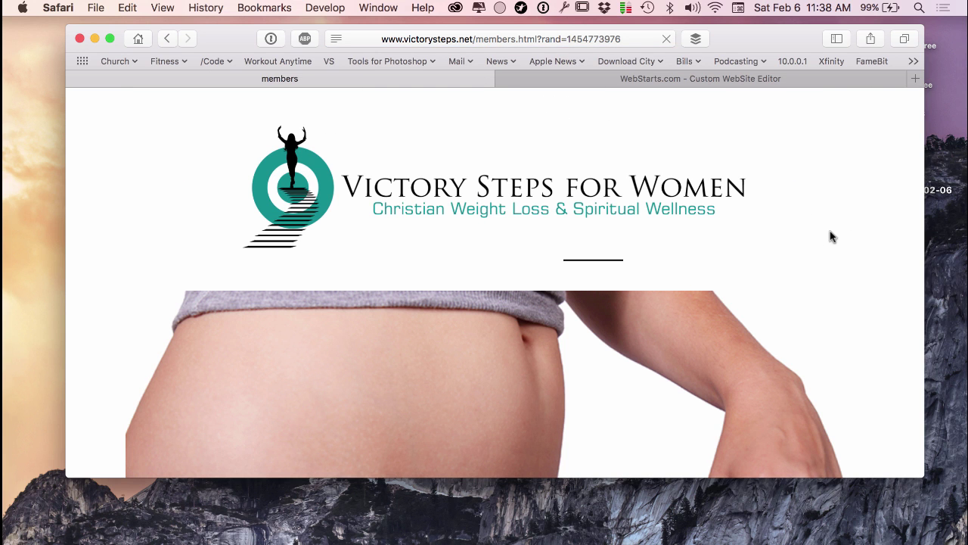
Step: Play the yoga stretching video with sound in the live orange section
{"action": "scroll", "coordinate": [852, 219], "scroll_direction": "down", "scroll_amount": 10}
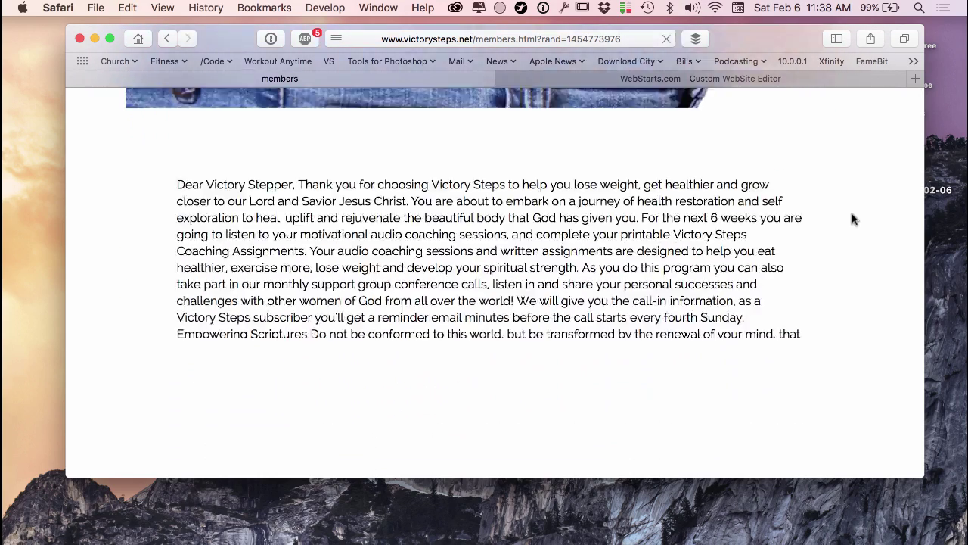
{"action": "scroll", "coordinate": [852, 220], "scroll_direction": "down", "scroll_amount": 6}
{"action": "scroll", "coordinate": [852, 219], "scroll_direction": "down", "scroll_amount": 8}
{"action": "scroll", "coordinate": [852, 220], "scroll_direction": "down", "scroll_amount": 10}
{"action": "scroll", "coordinate": [852, 219], "scroll_direction": "down", "scroll_amount": 2}
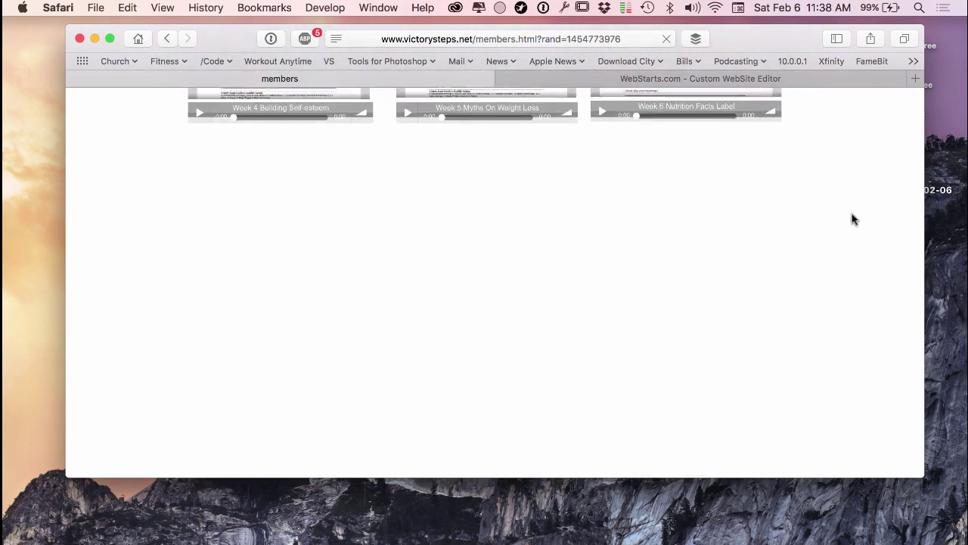
{"action": "scroll", "coordinate": [852, 219], "scroll_direction": "down", "scroll_amount": 5}
{"action": "scroll", "coordinate": [852, 219], "scroll_direction": "down", "scroll_amount": 2}
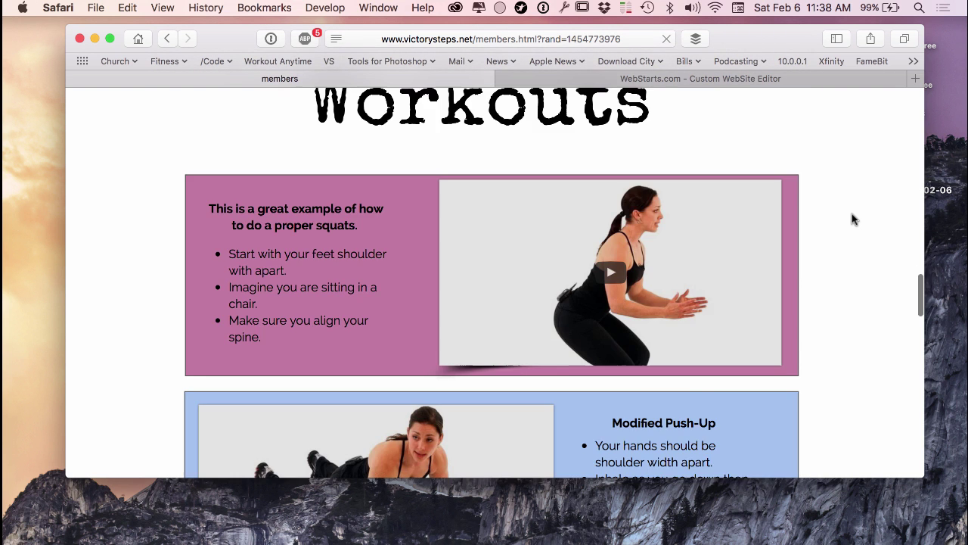
{"action": "scroll", "coordinate": [853, 219], "scroll_direction": "down", "scroll_amount": 1}
{"action": "scroll", "coordinate": [852, 219], "scroll_direction": "down", "scroll_amount": 5}
{"action": "scroll", "coordinate": [853, 219], "scroll_direction": "down", "scroll_amount": 3}
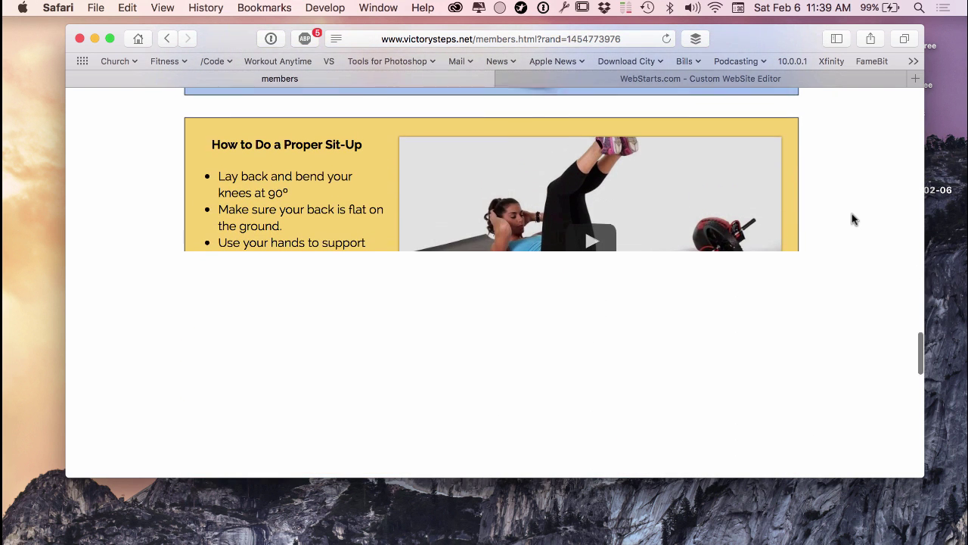
{"action": "scroll", "coordinate": [852, 219], "scroll_direction": "down", "scroll_amount": 1}
{"action": "scroll", "coordinate": [852, 219], "scroll_direction": "down", "scroll_amount": 5}
{"action": "scroll", "coordinate": [852, 219], "scroll_direction": "down", "scroll_amount": 2}
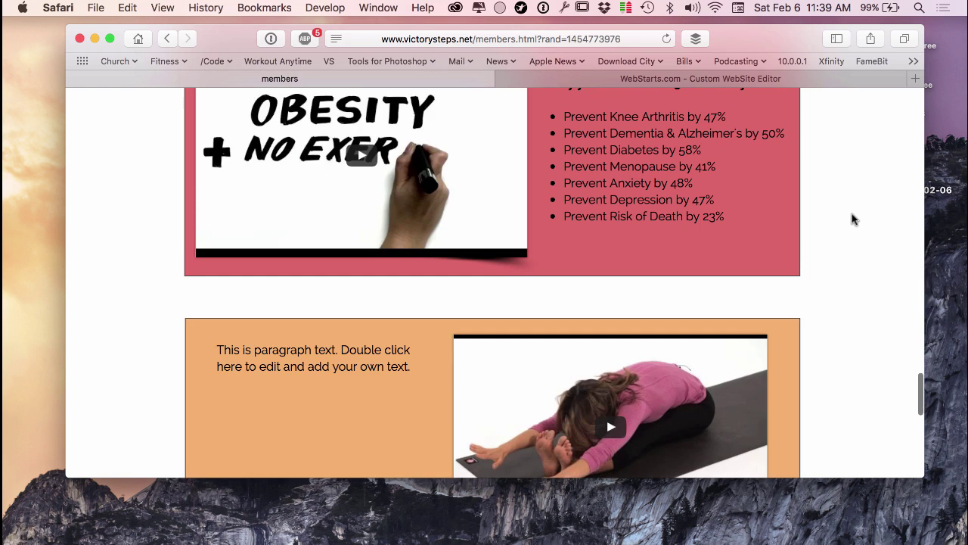
{"action": "scroll", "coordinate": [853, 219], "scroll_direction": "down", "scroll_amount": 3}
{"action": "scroll", "coordinate": [852, 219], "scroll_direction": "down", "scroll_amount": 3}
{"action": "scroll", "coordinate": [852, 220], "scroll_direction": "up", "scroll_amount": 2}
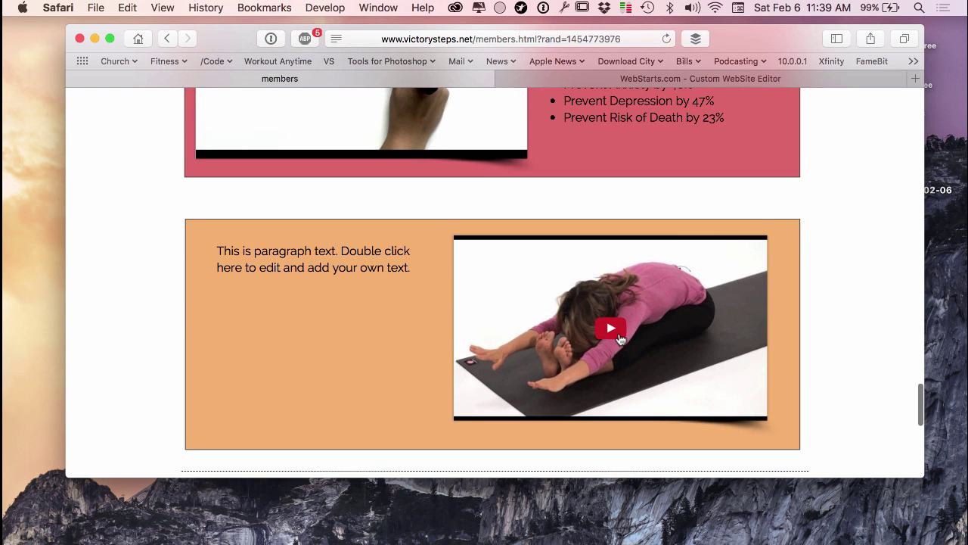
{"action": "left_click", "coordinate": [611, 326]}
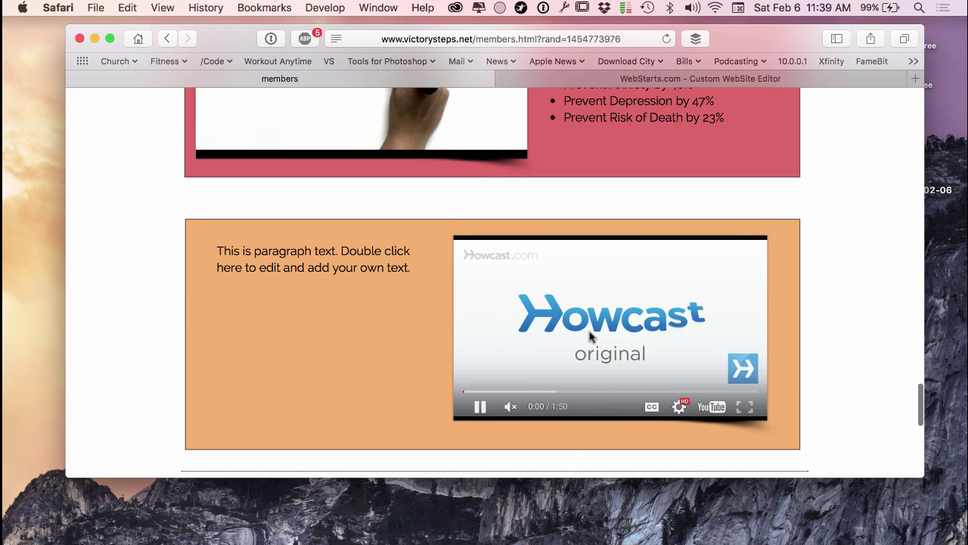
{"action": "left_click", "coordinate": [511, 409]}
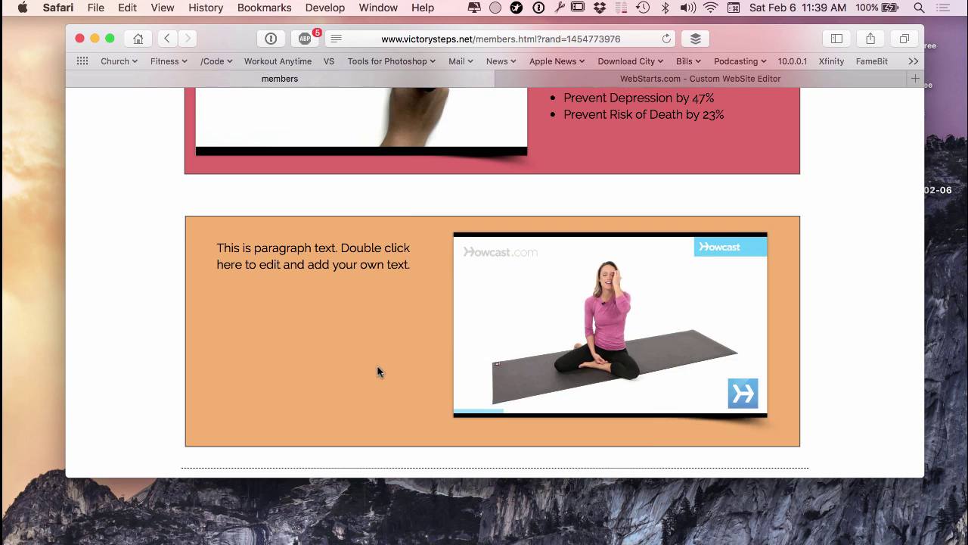
Step: Scroll around the live page to review the new orange section
{"action": "scroll", "coordinate": [401, 333], "scroll_direction": "down", "scroll_amount": 4}
{"action": "scroll", "coordinate": [484, 286], "scroll_direction": "down", "scroll_amount": 2}
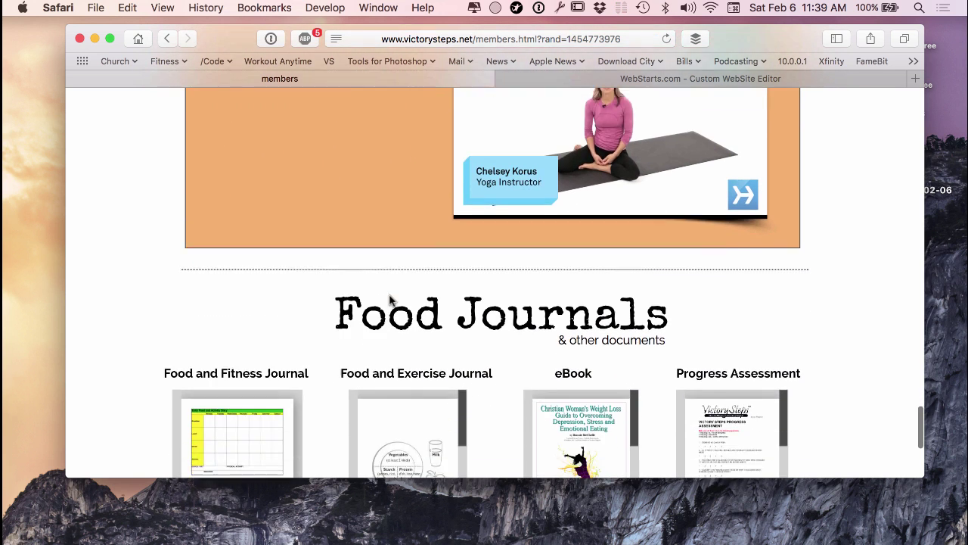
{"action": "scroll", "coordinate": [439, 291], "scroll_direction": "down", "scroll_amount": 4}
{"action": "scroll", "coordinate": [401, 295], "scroll_direction": "down", "scroll_amount": 2}
{"action": "scroll", "coordinate": [390, 298], "scroll_direction": "up", "scroll_amount": 10}
{"action": "scroll", "coordinate": [391, 300], "scroll_direction": "up", "scroll_amount": 4}
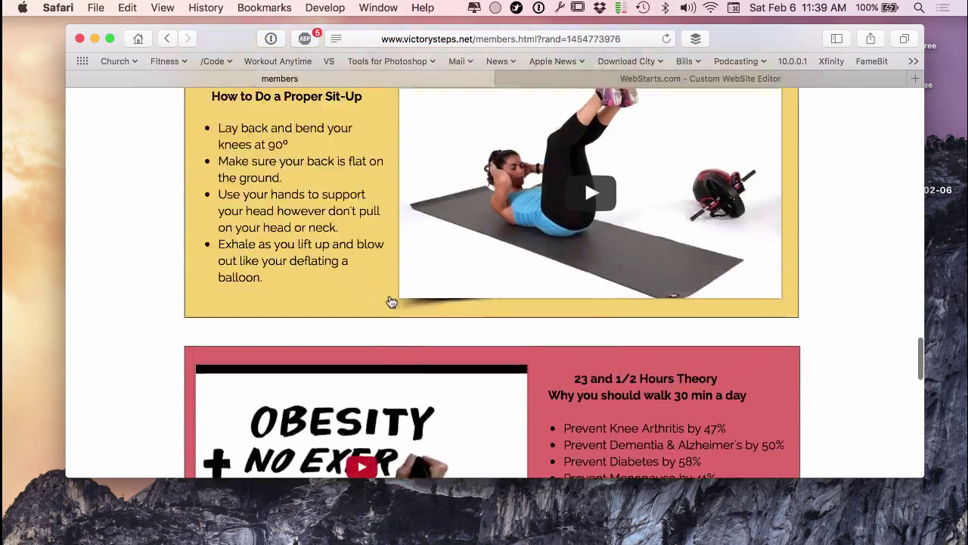
{"action": "scroll", "coordinate": [391, 301], "scroll_direction": "down", "scroll_amount": 1}
{"action": "scroll", "coordinate": [391, 301], "scroll_direction": "down", "scroll_amount": 8}
{"action": "scroll", "coordinate": [391, 301], "scroll_direction": "up", "scroll_amount": 10}
{"action": "scroll", "coordinate": [391, 301], "scroll_direction": "up", "scroll_amount": 6}
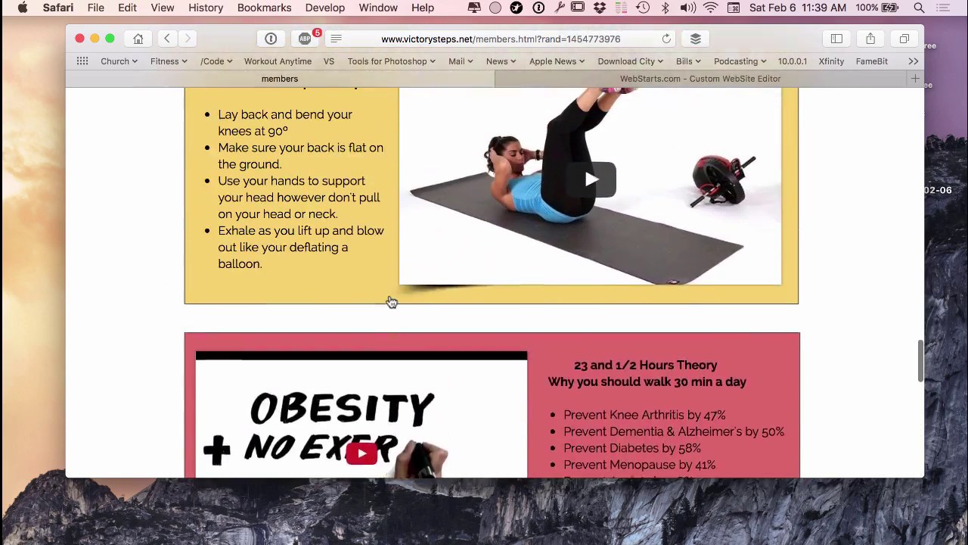
{"action": "scroll", "coordinate": [412, 227], "scroll_direction": "up", "scroll_amount": 3}
{"action": "left_click", "coordinate": [536, 79]}
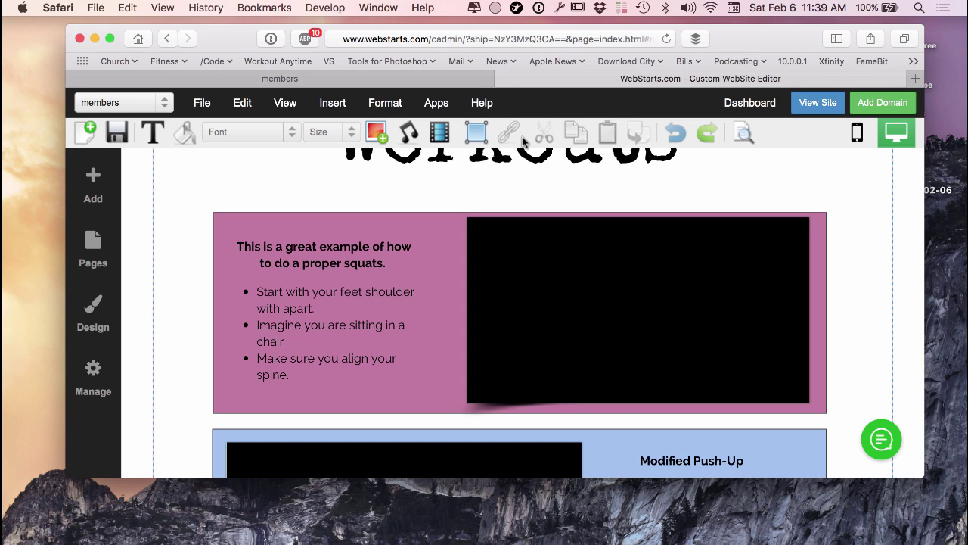